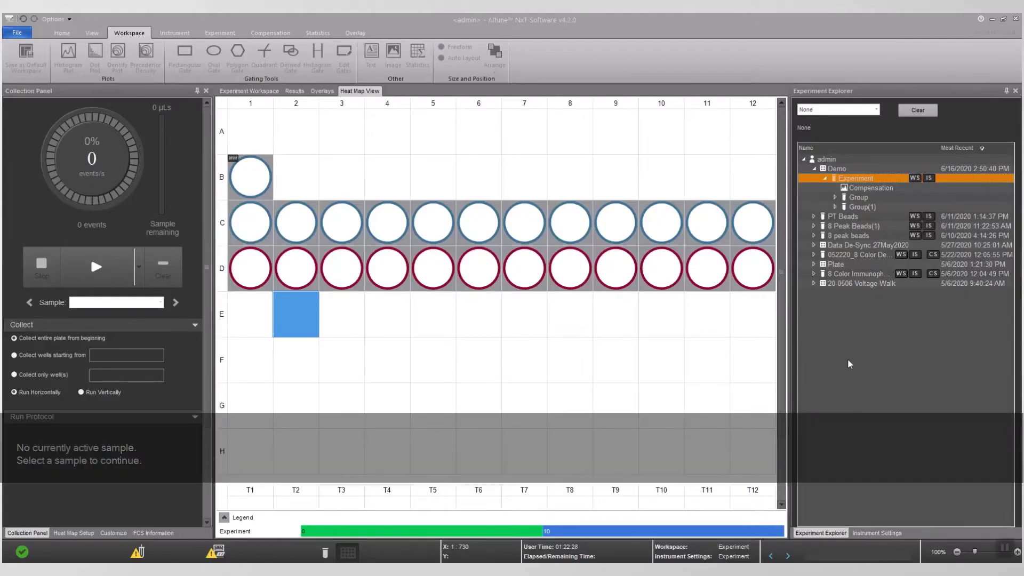
- Open the Compensation Setup for the Demo plate's experiment, with Height as the measurement and Use Negative Gate as the background fluorescence mode
click(855, 188)
double_click(854, 188)
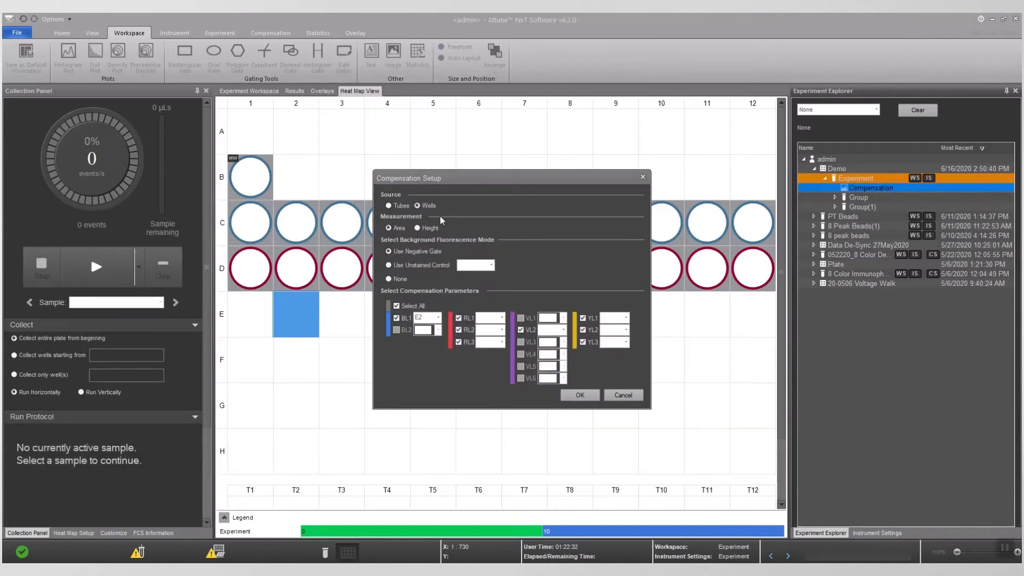
click(424, 229)
click(430, 264)
click(491, 266)
click(472, 277)
click(412, 251)
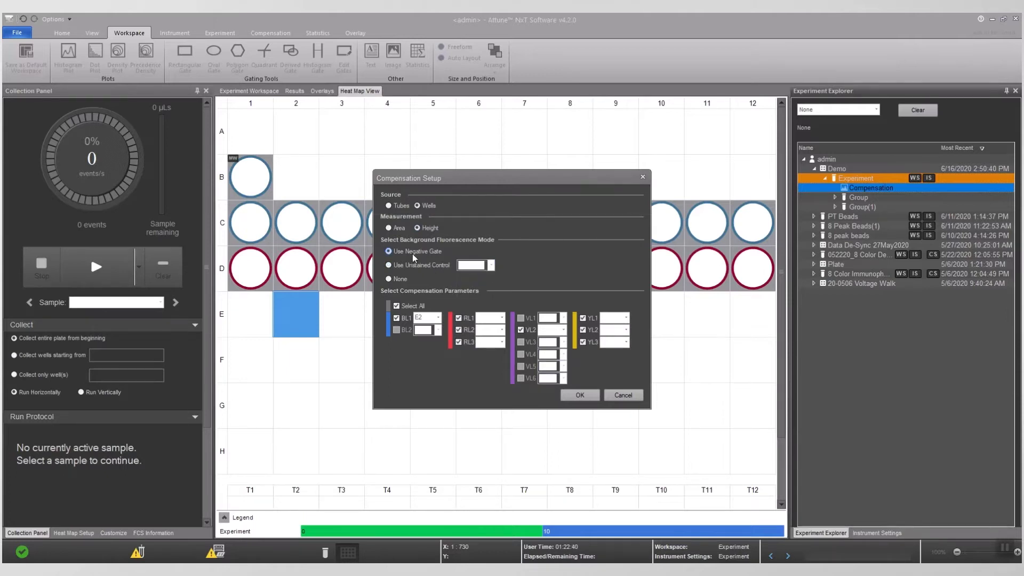
- Assign well A4 as the source for the BL1 compensation parameter
click(438, 318)
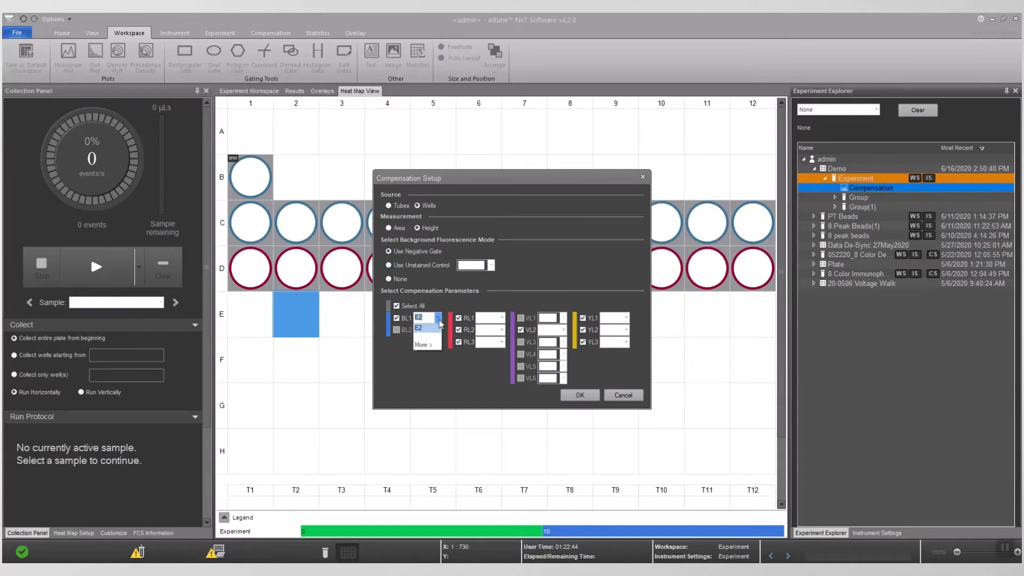
click(433, 347)
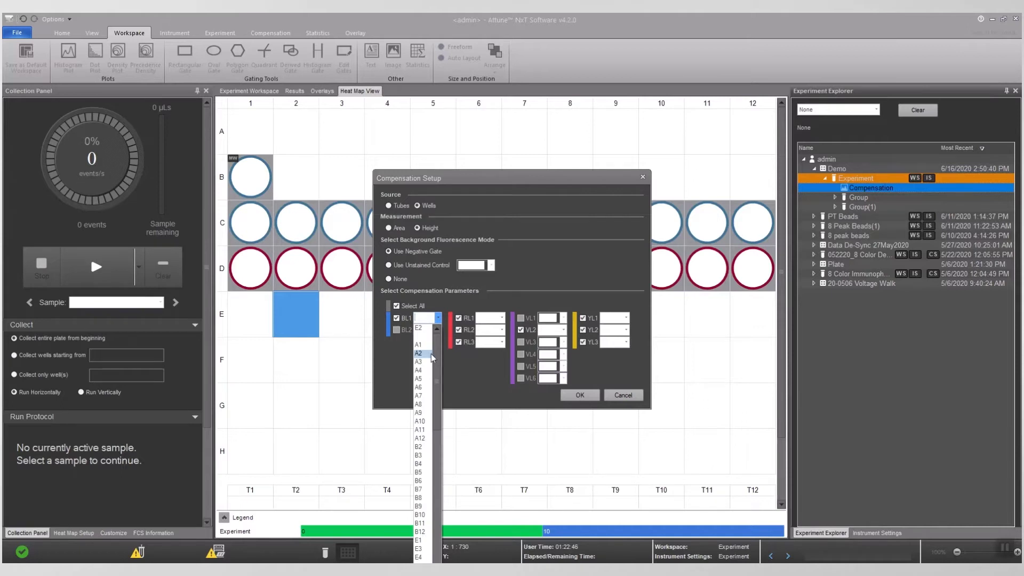
click(425, 370)
- Assign well A5 to RL1, A6 to RL2 and A7 to RL3 in the compensation parameters
click(502, 319)
click(490, 344)
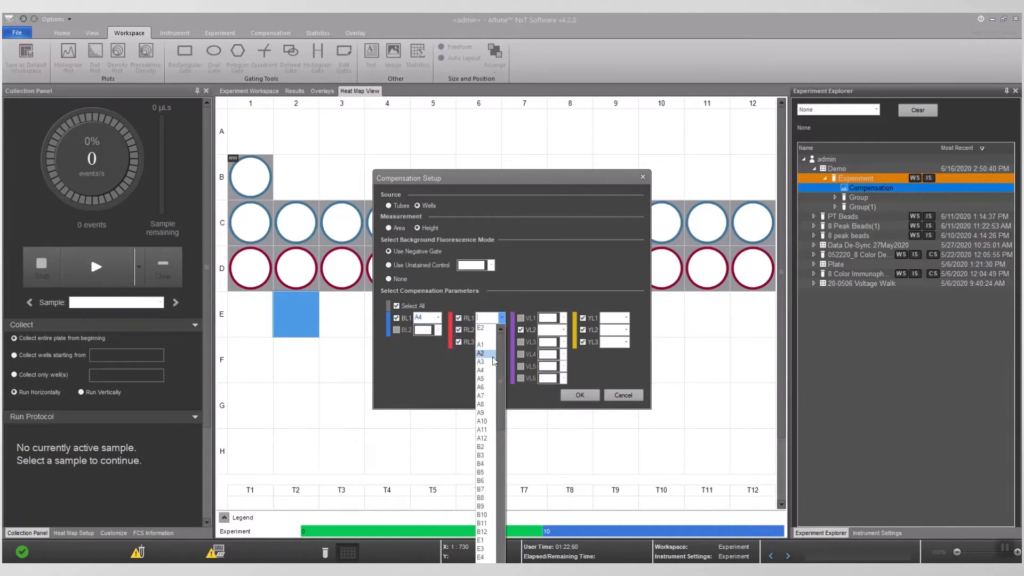
click(483, 379)
click(502, 331)
click(496, 356)
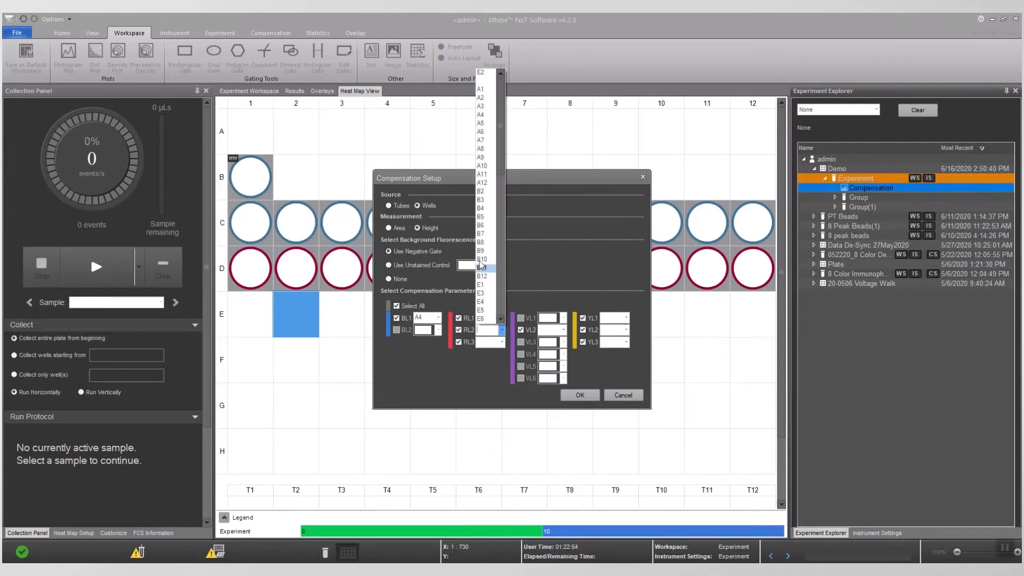
click(480, 132)
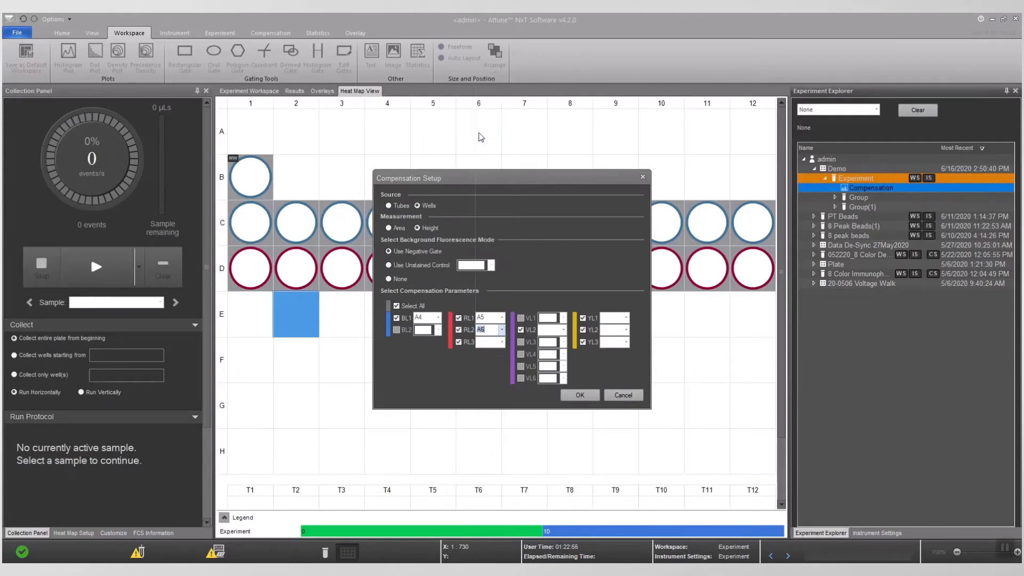
click(503, 343)
click(502, 374)
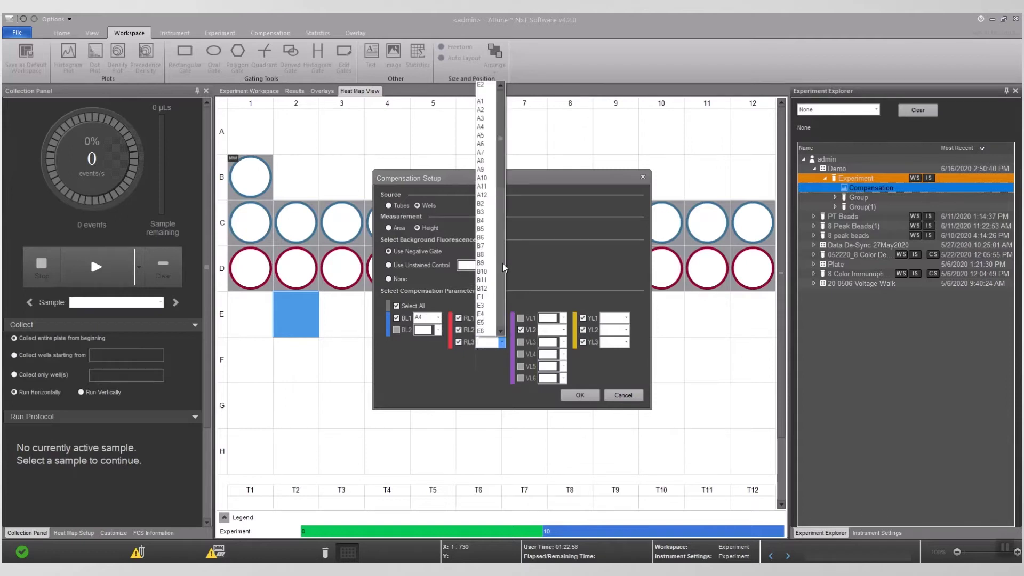
click(481, 152)
- Assign well A8 as the source for the VL2 compensation parameter
click(563, 329)
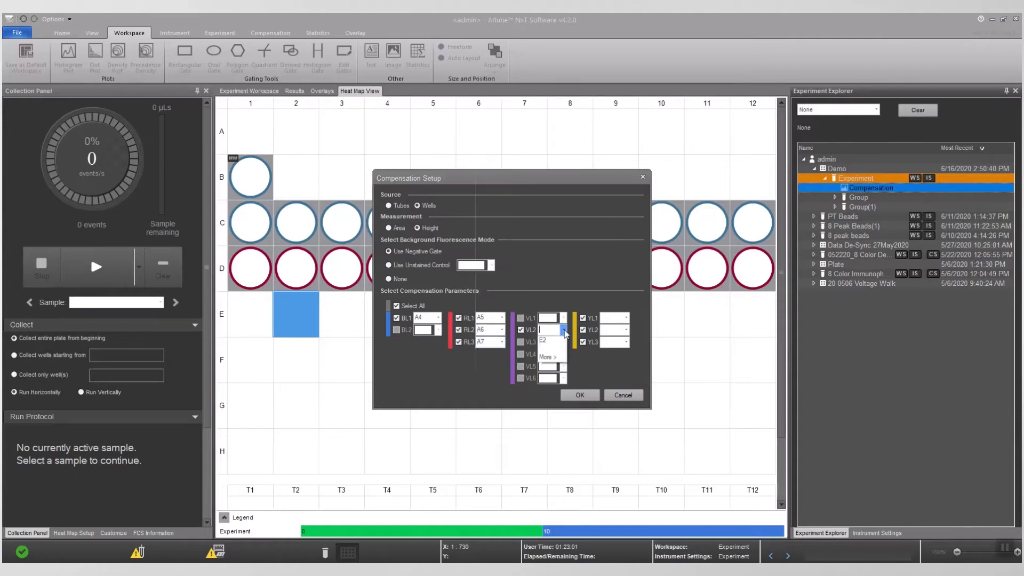
click(552, 359)
click(549, 167)
- Assign wells A9, A10 and A11 to YL1, YL2 and YL3, and confirm the compensation setup
click(626, 318)
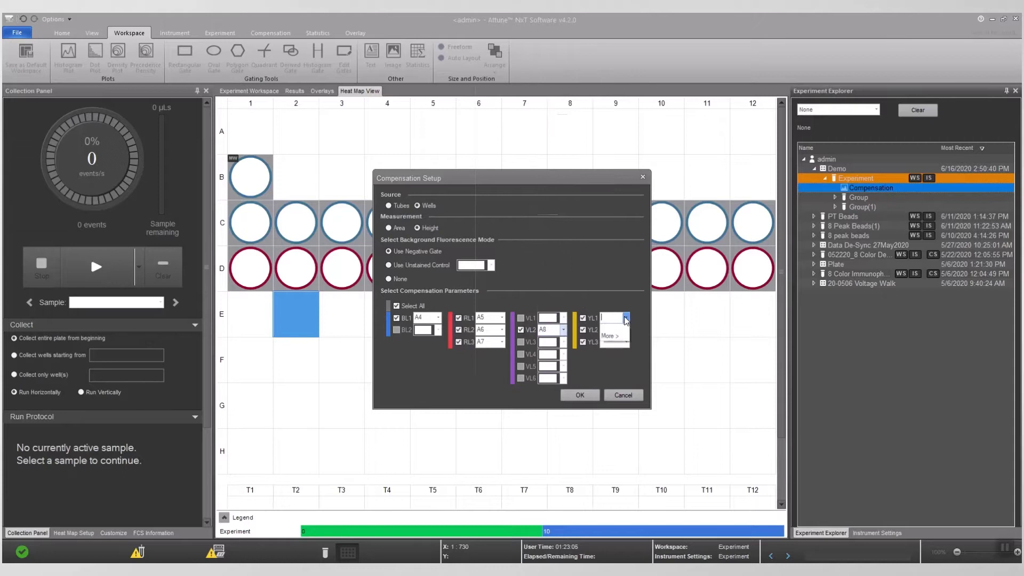
click(614, 346)
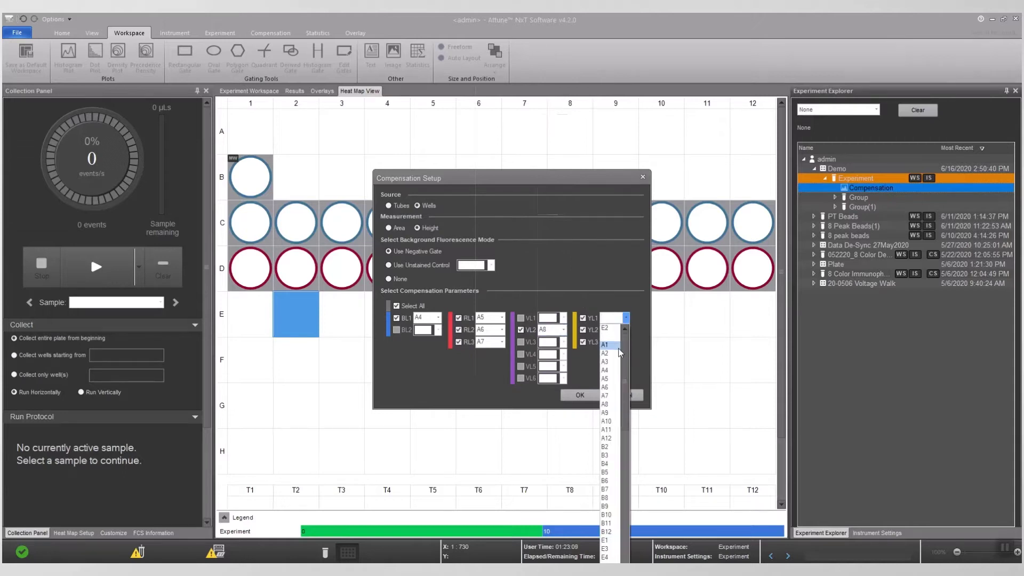
click(616, 420)
click(626, 331)
click(608, 357)
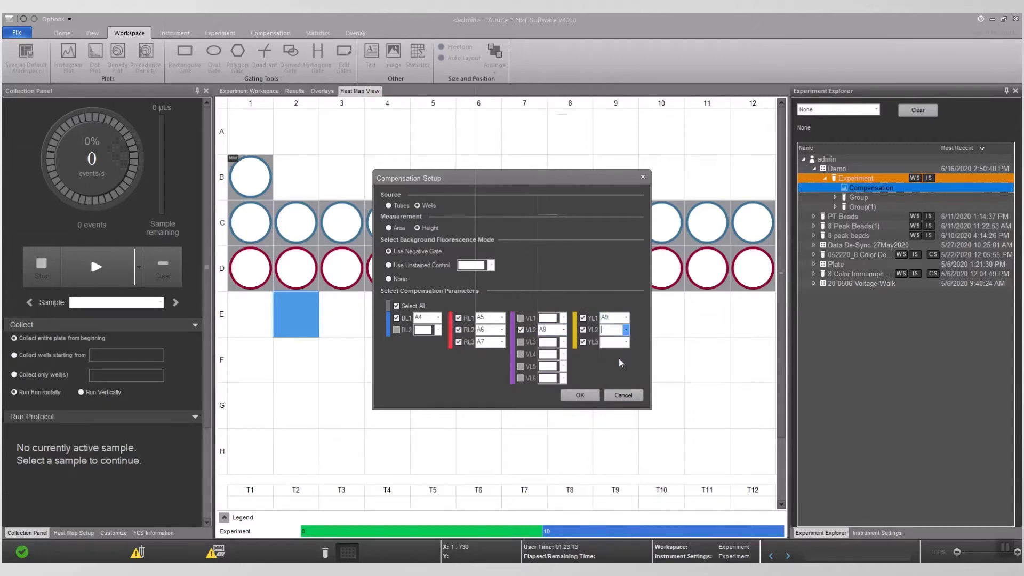
click(606, 166)
click(626, 342)
click(608, 368)
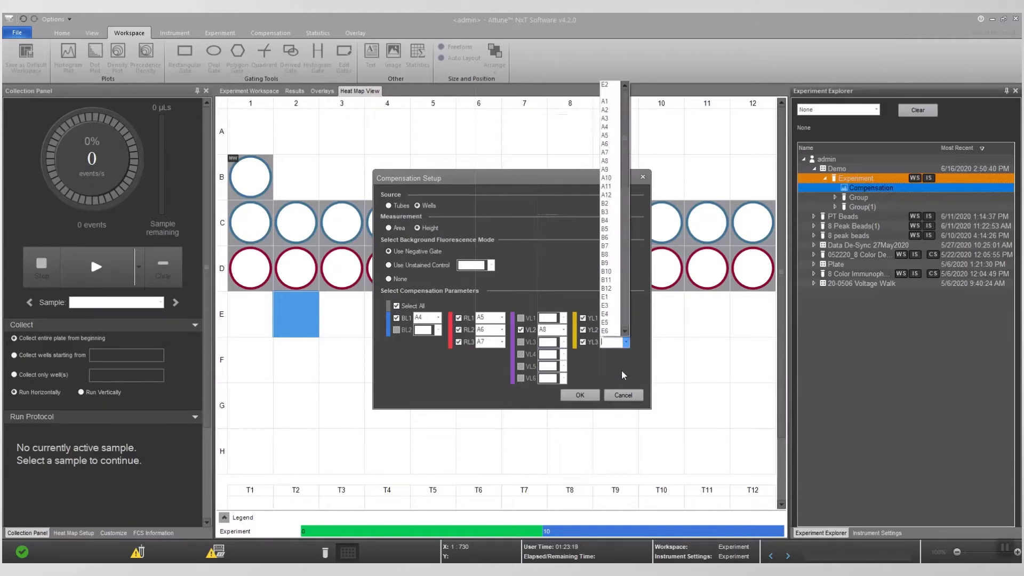
click(606, 186)
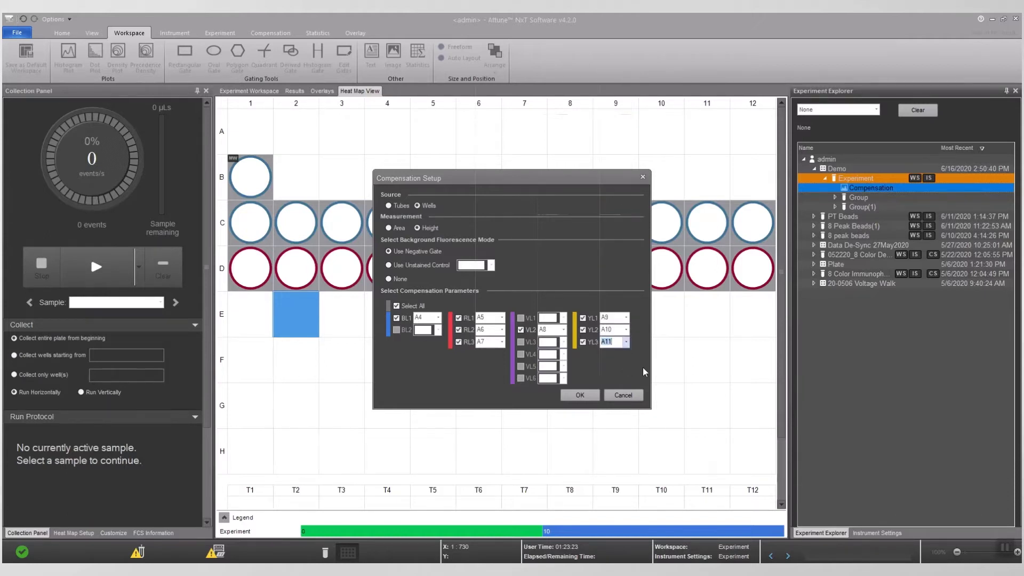
click(580, 395)
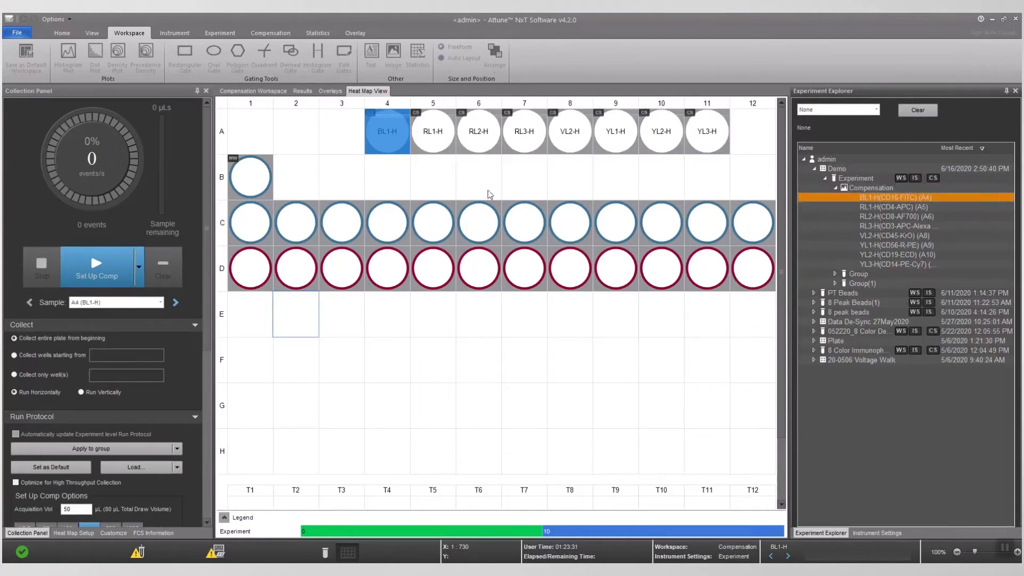
- Show the Compensation Workspace and set the Set Up Comp flow rate to 25 µL/min in the run protocol
click(270, 94)
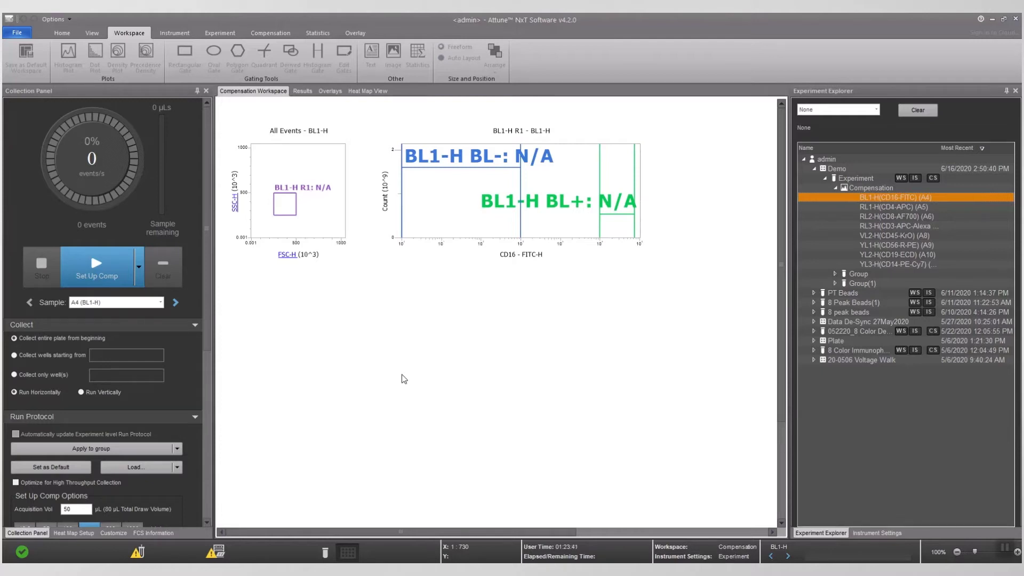
scroll(207, 347, down, 3)
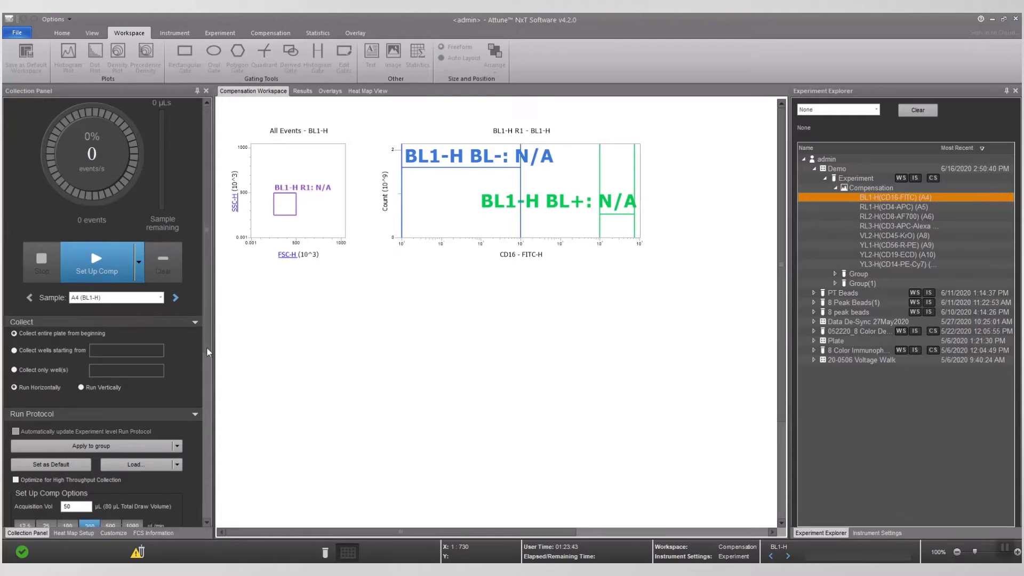
scroll(212, 400, down, 5)
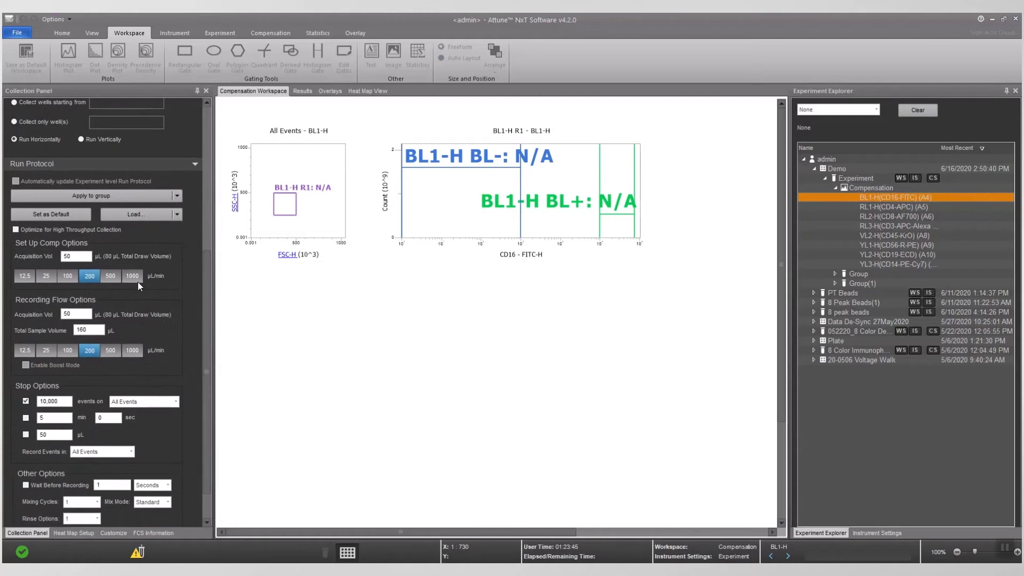
click(46, 275)
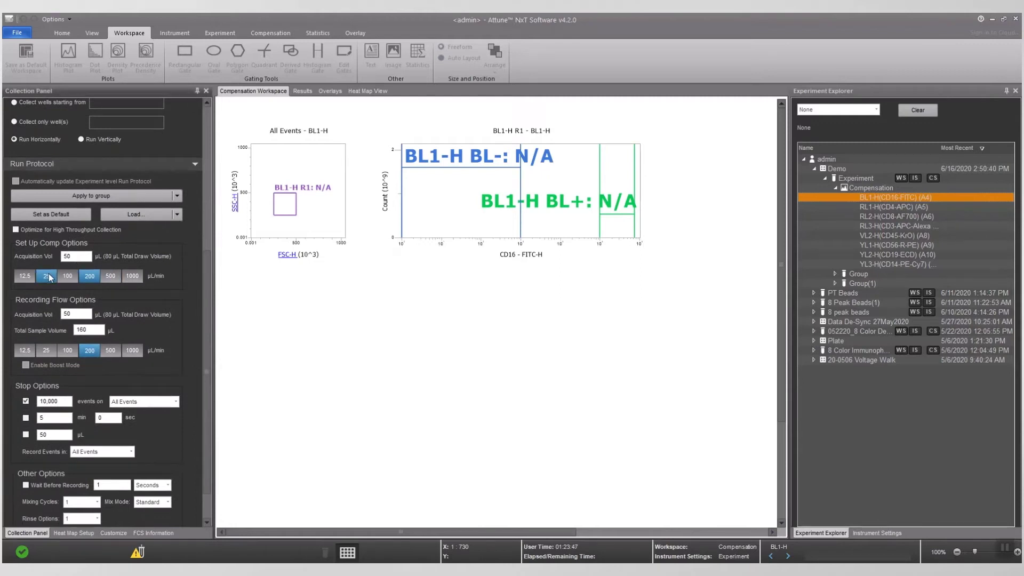
- Set the recording acquisition volume to 100 µL and the total sample volume to 250 µL
drag(76, 314, 60, 319)
key(Tab)
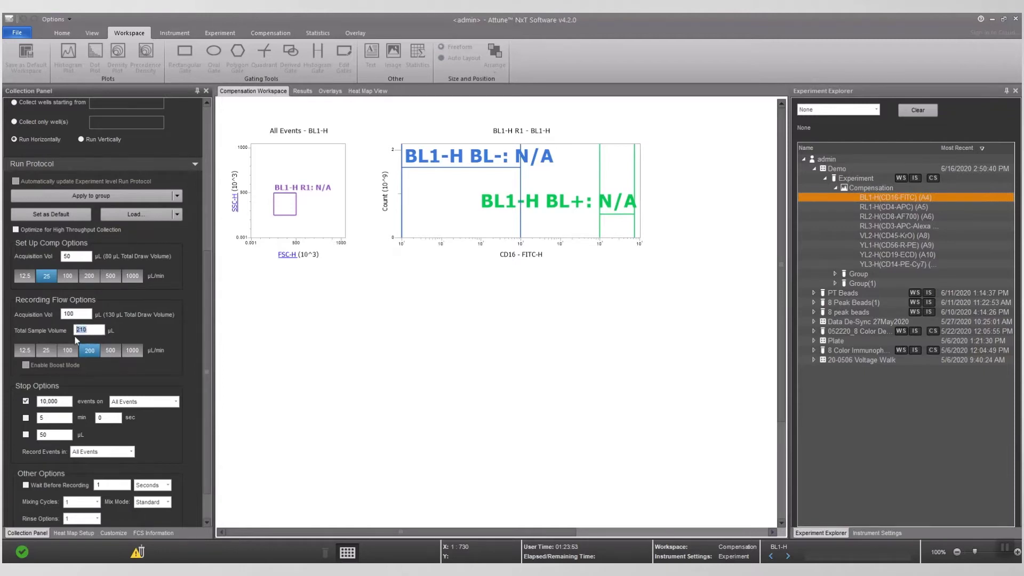
text(25)
- Enable Wait Before Recording, set both mixing cycles and rinse options to 2, and keep the Standard mix mode
scroll(208, 437, down, 1)
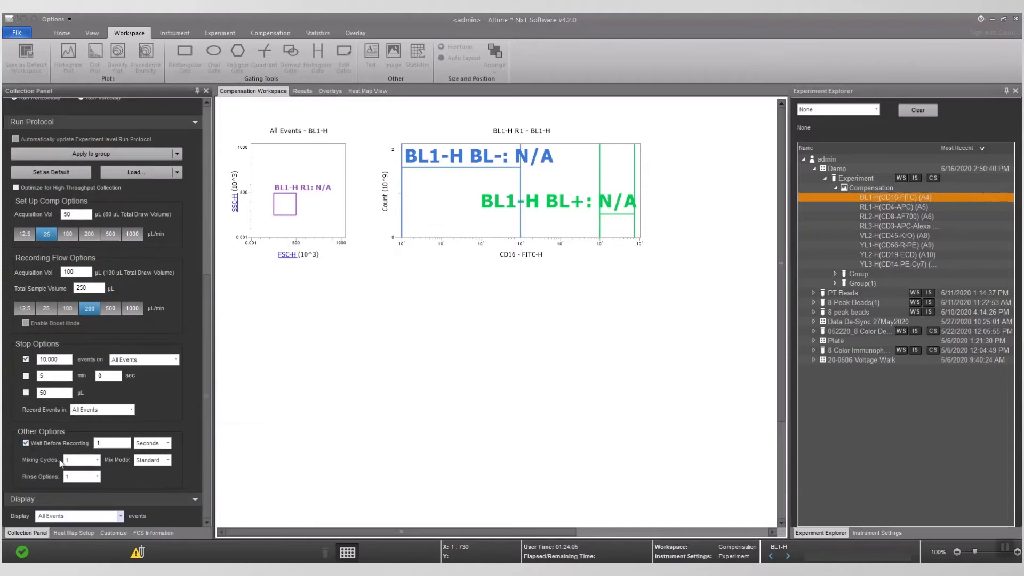
click(97, 460)
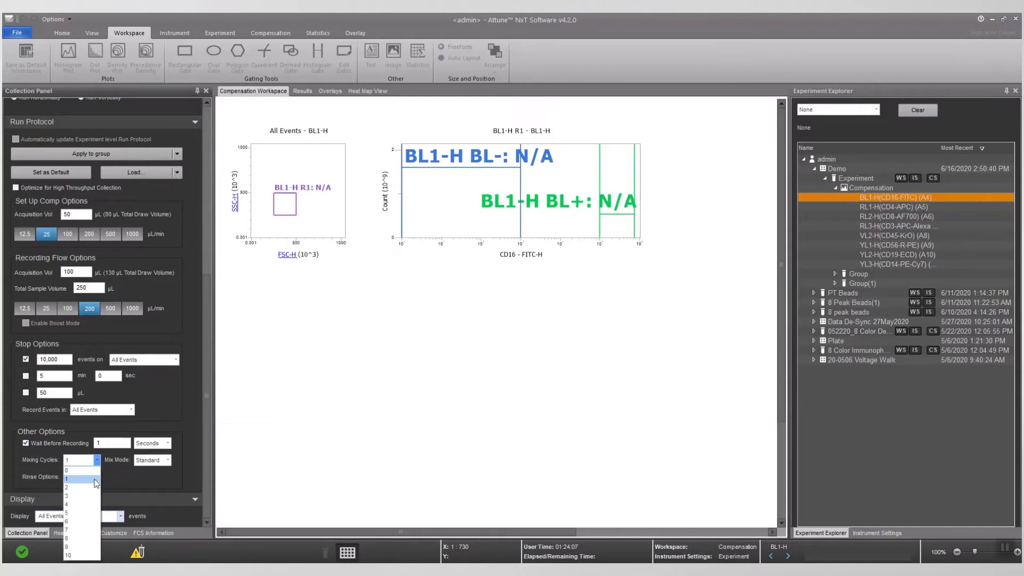
click(96, 488)
click(97, 477)
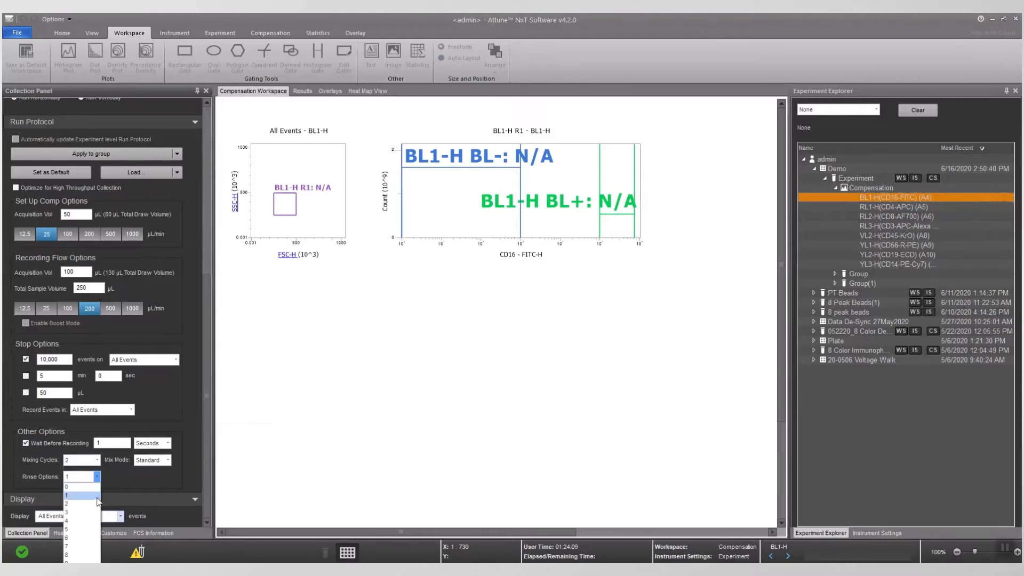
click(97, 504)
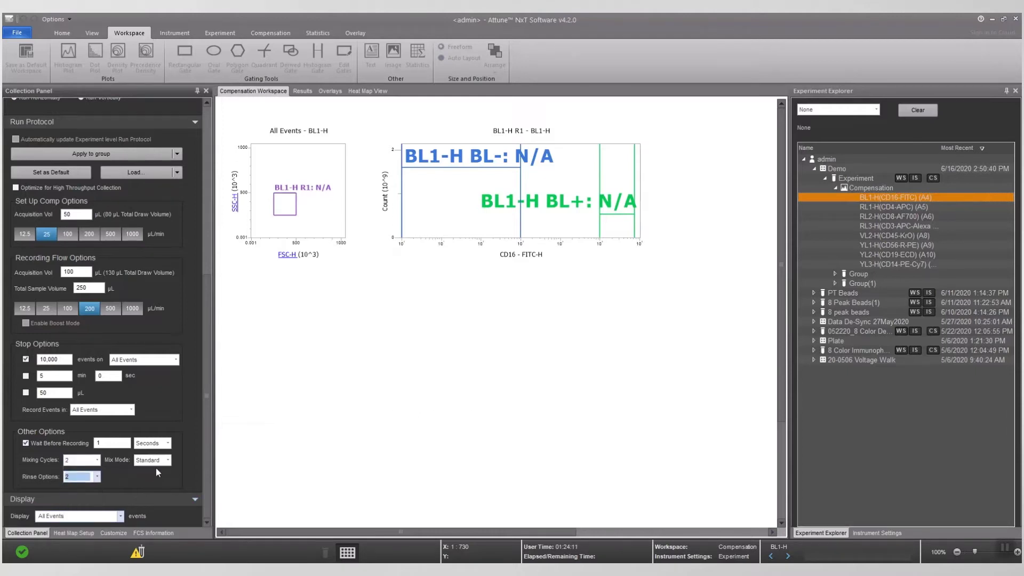
click(168, 460)
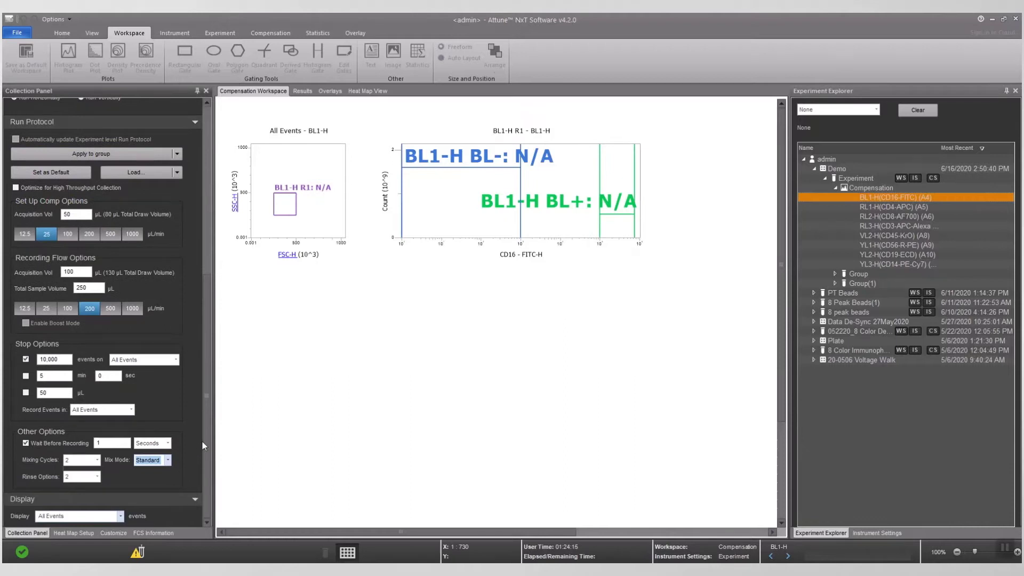
- Start the compensation setup run on the BL1-H control in well A4
drag(206, 435, 214, 270)
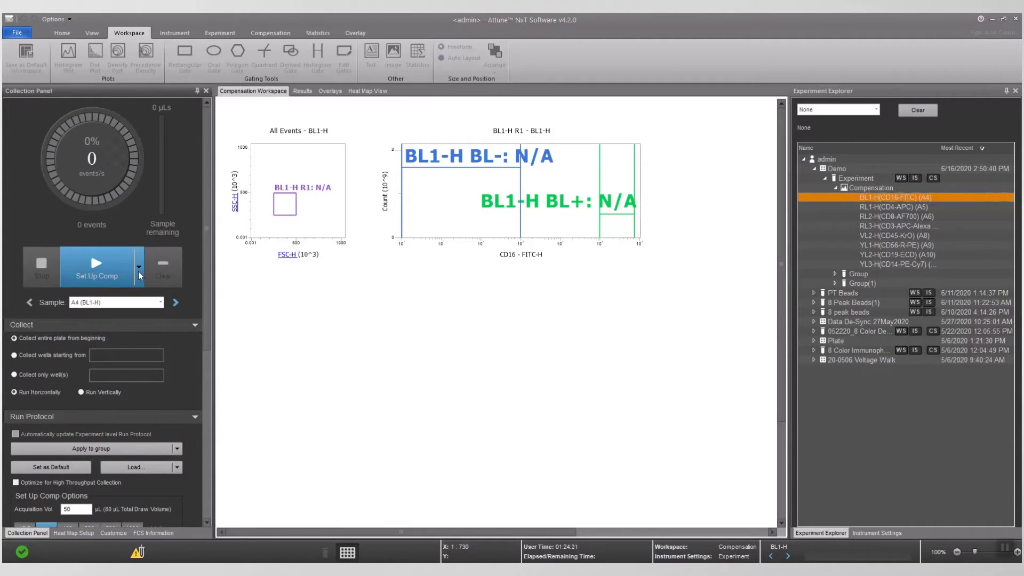
click(106, 273)
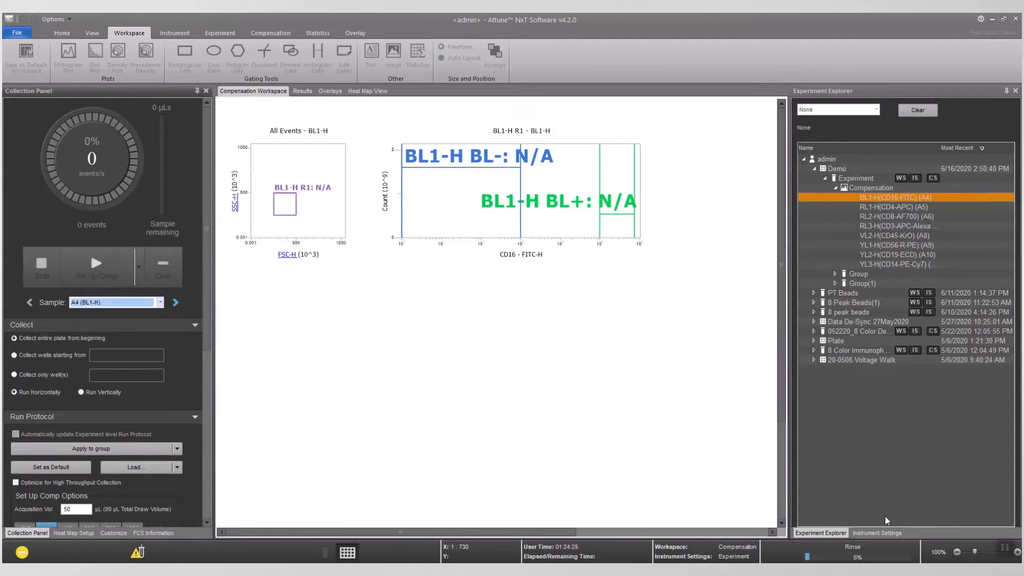
- In the instrument settings, set the FSC voltage to 360 and the SSC voltage to 420
click(885, 533)
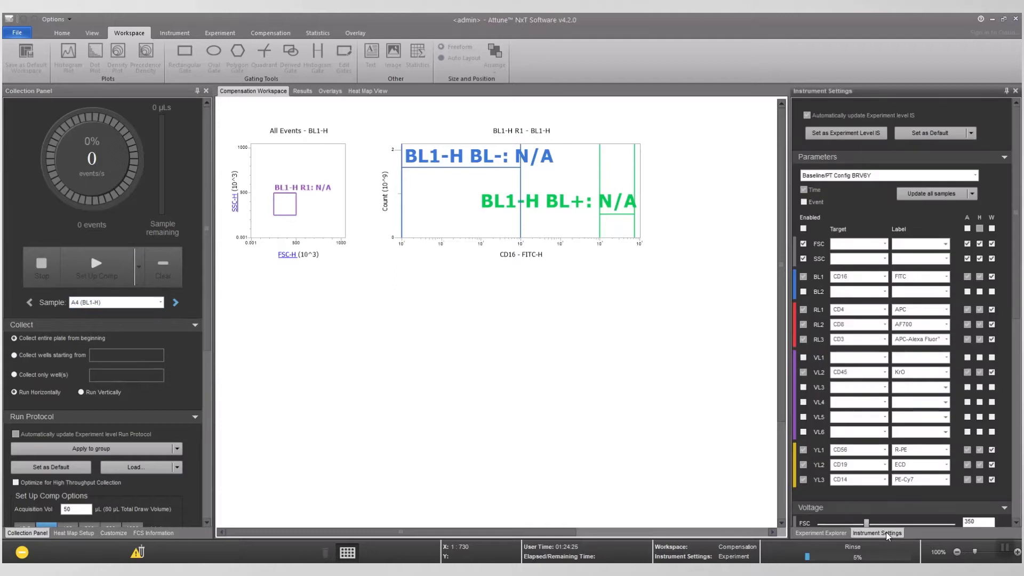
click(857, 160)
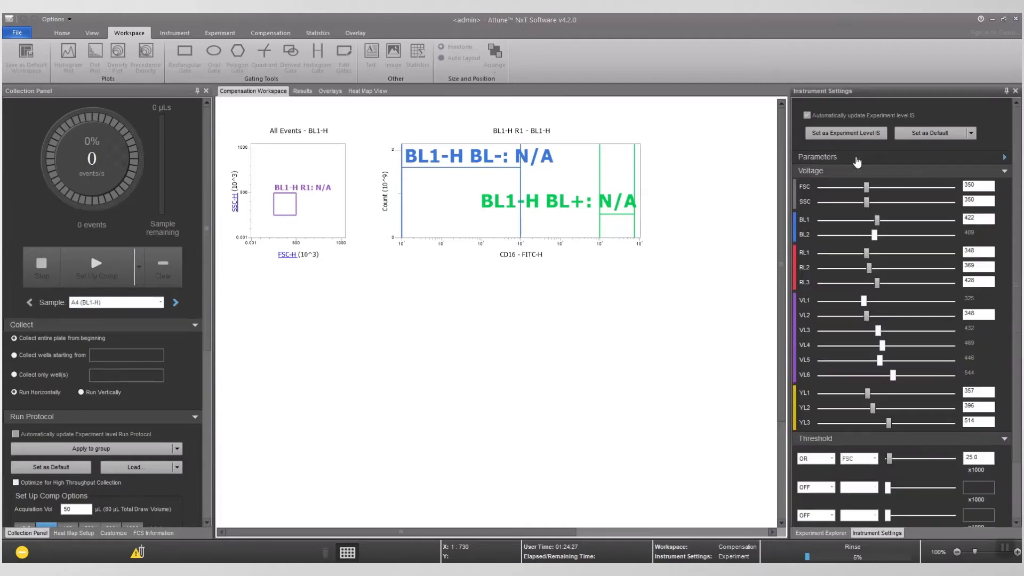
click(870, 191)
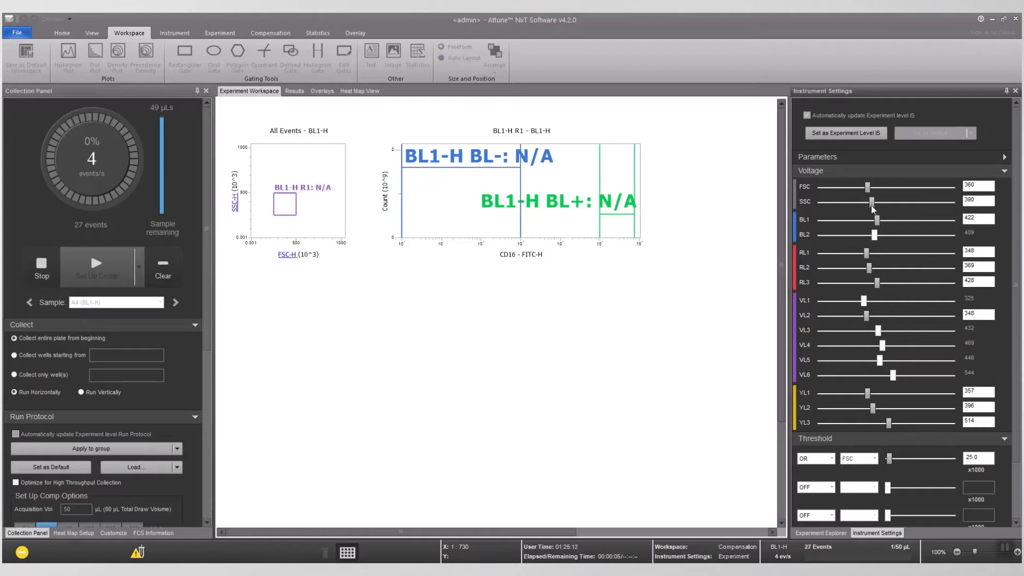
scroll(872, 208, up, 1)
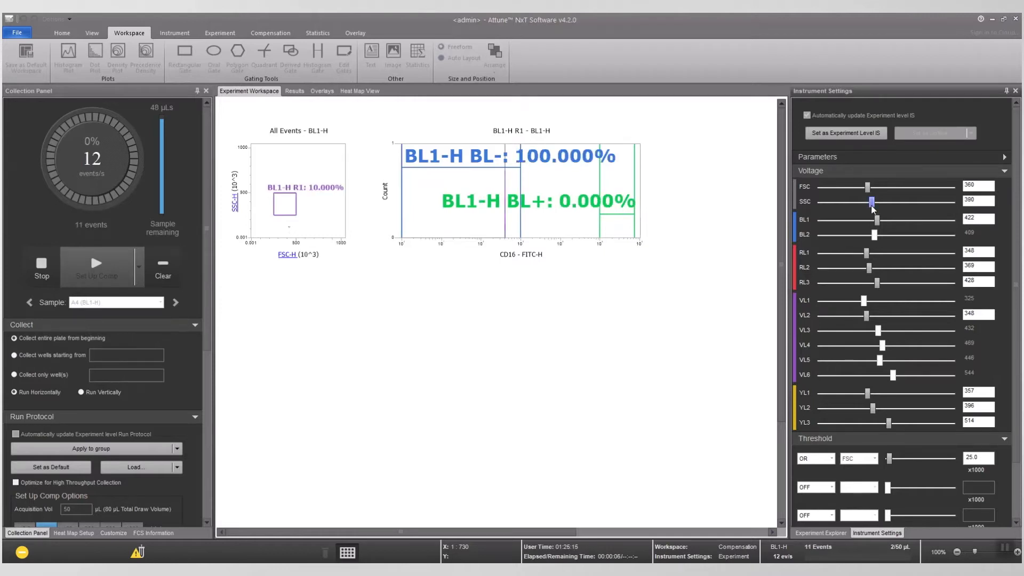
scroll(873, 208, up, 1)
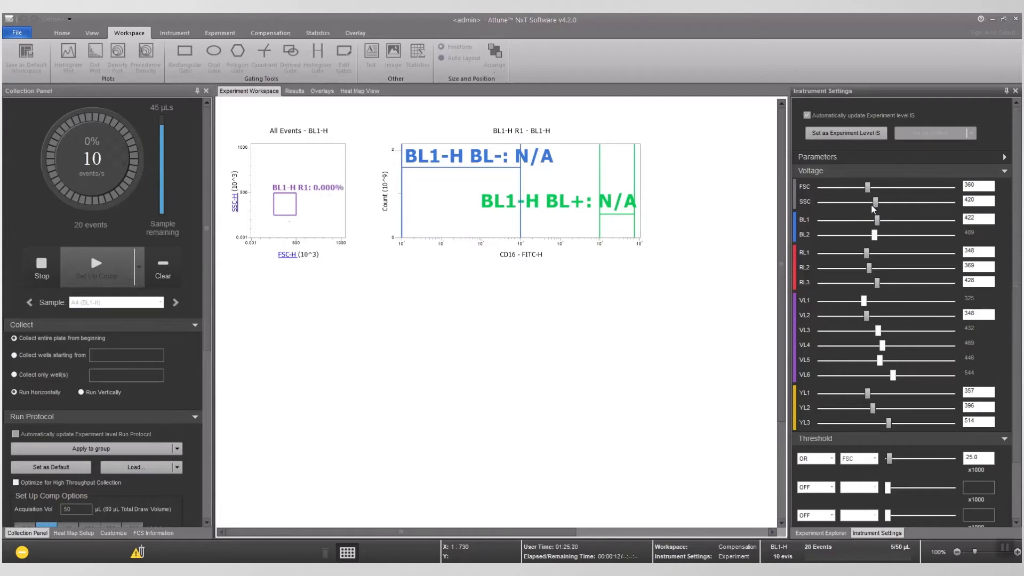
- Move the R1 gate on the All Events plot down so it surrounds the event population
click(294, 227)
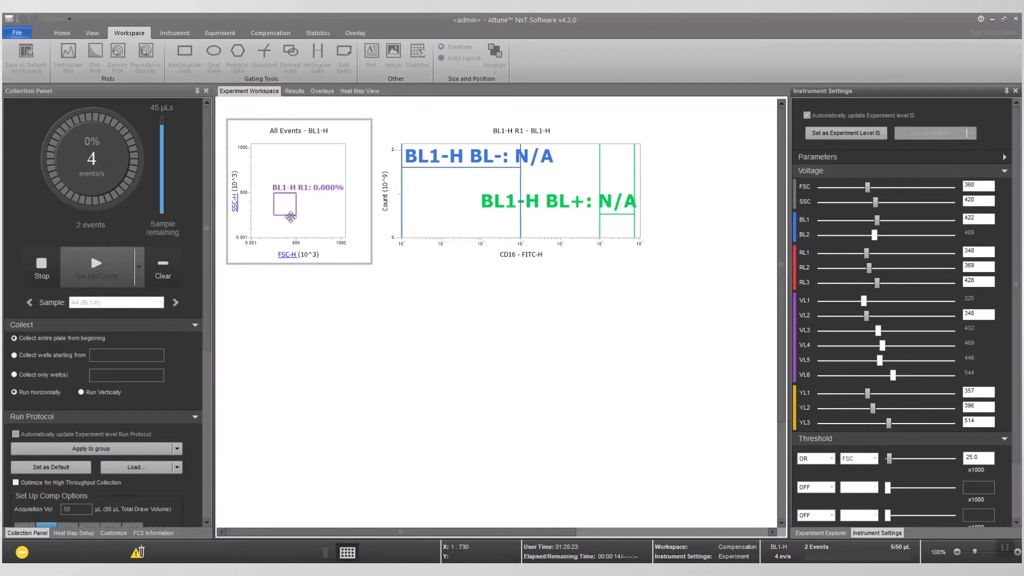
click(290, 222)
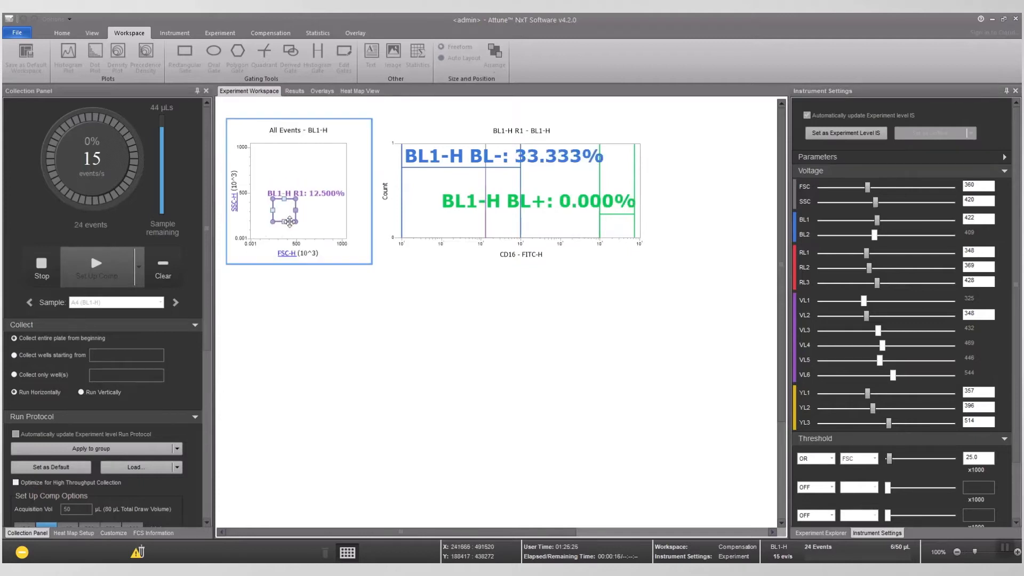
drag(289, 221, 289, 224)
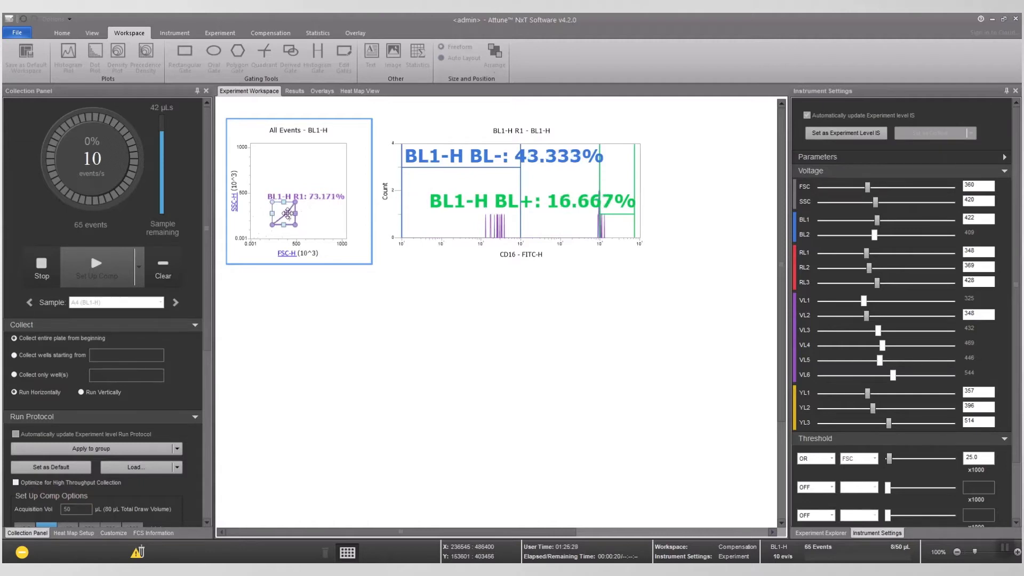
- Fit the R1 gate tightly around the main population, move the BL+ gate over the positive peak, and stop the BL1-H run
mouse_move(288, 214)
mouse_down()
mouse_move(270, 229)
mouse_move(285, 220)
mouse_up()
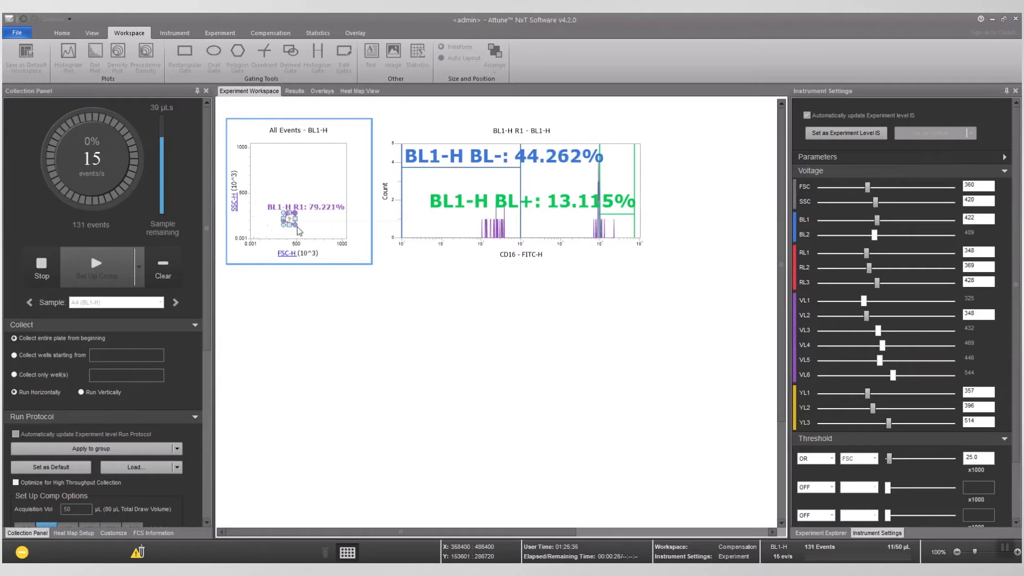
drag(618, 218, 605, 215)
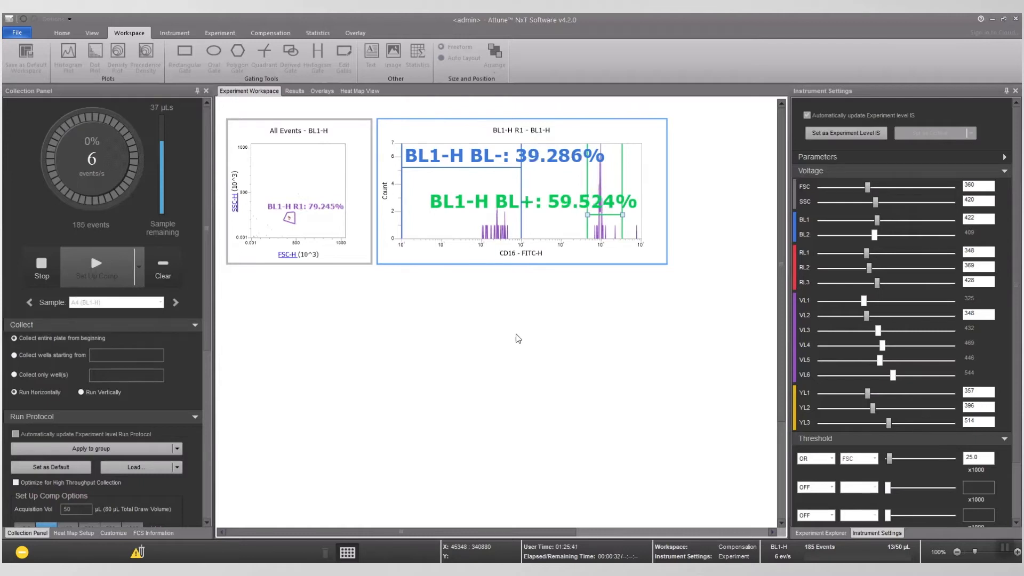
click(56, 273)
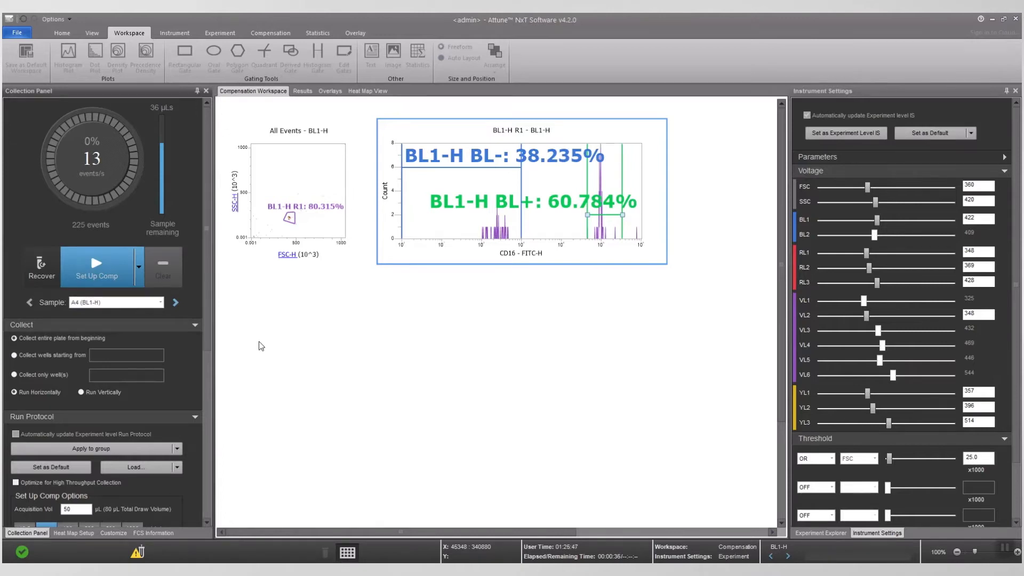
- Start the compensation setup run on the RL1-H control in well A5 and lower the RL- gate's upper edge slightly
click(176, 303)
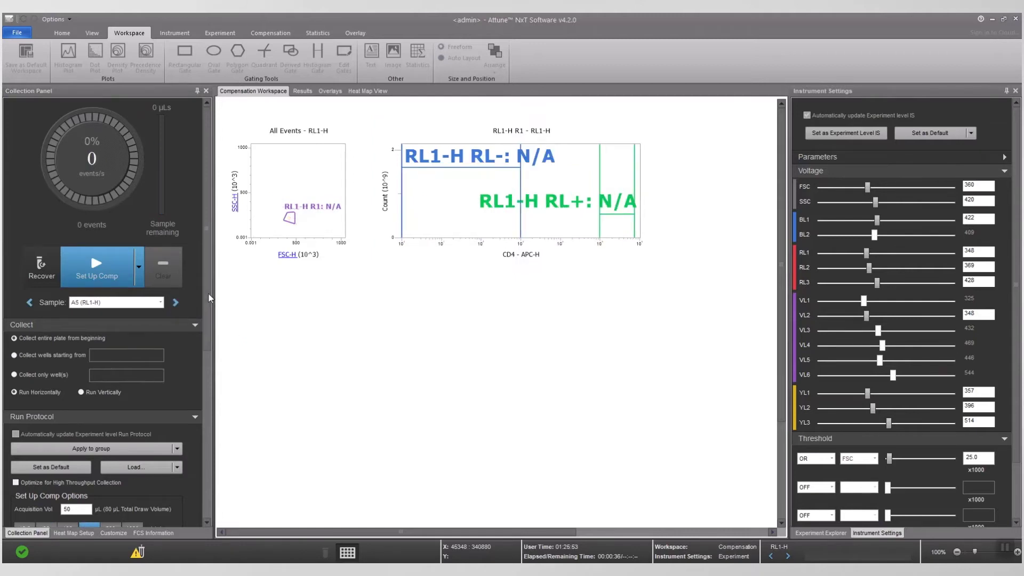
click(96, 266)
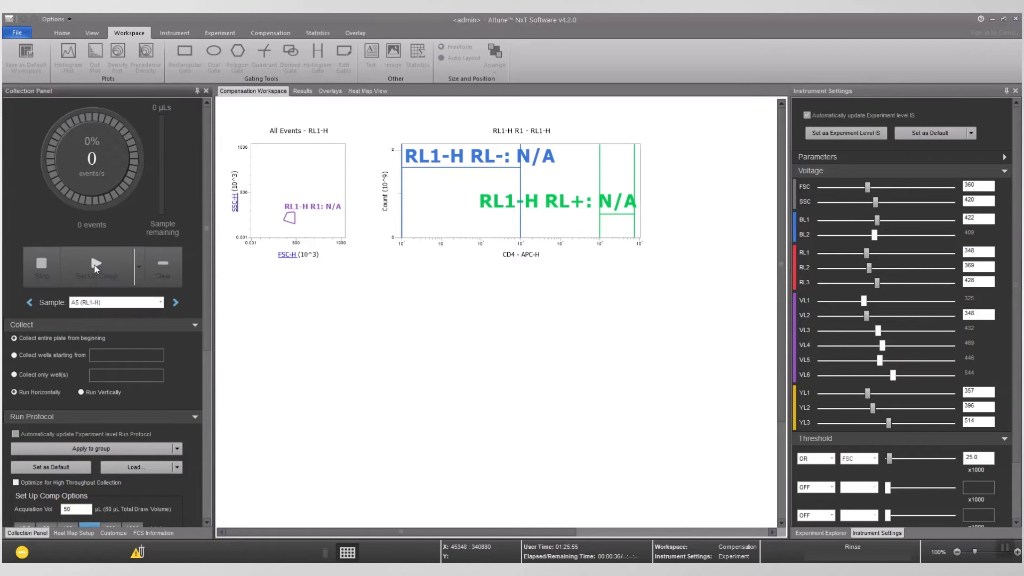
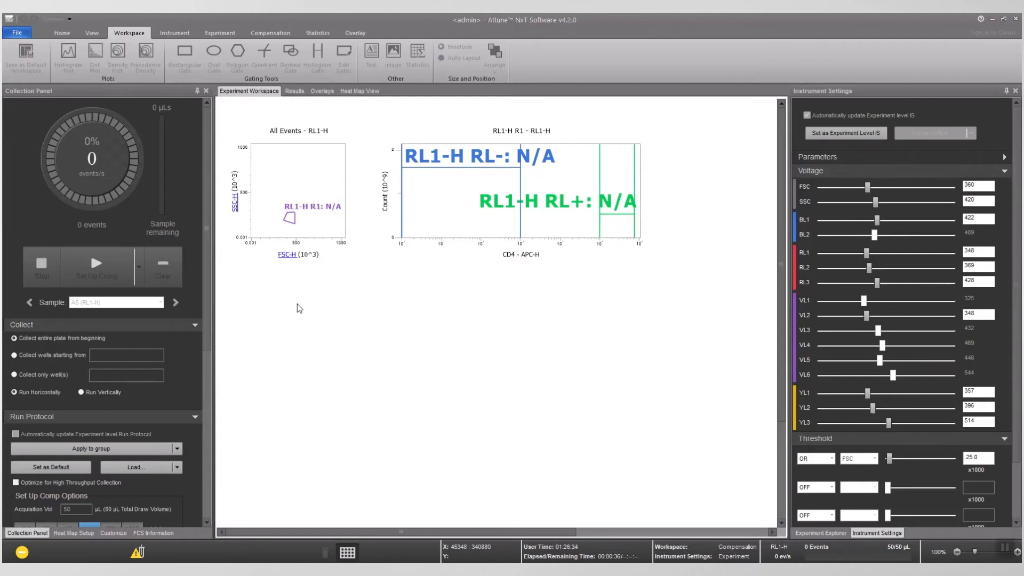
click(525, 175)
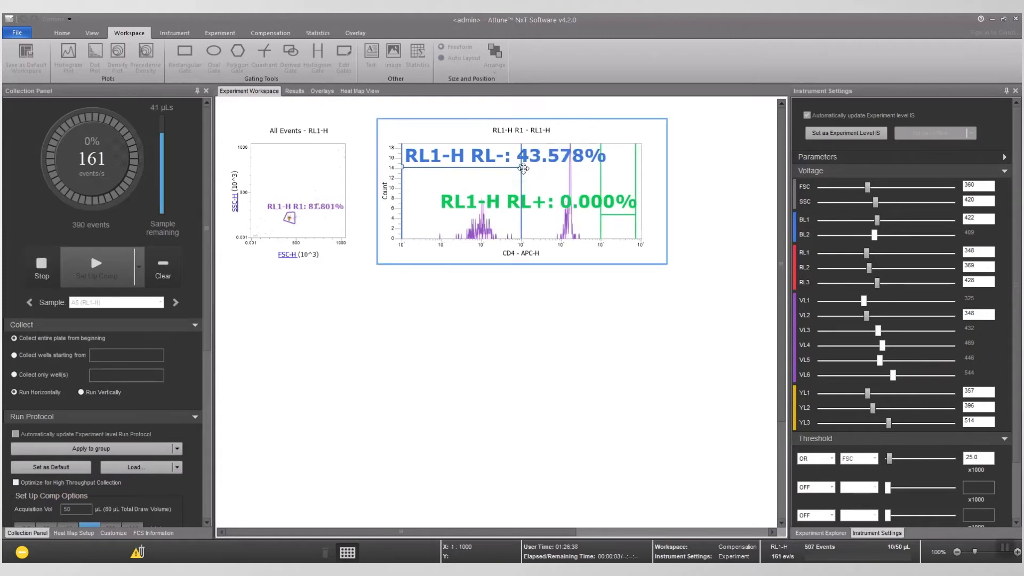
drag(526, 175, 519, 175)
- Set the RL1 voltage to 400 and fit the RL+ and RL- gates to the positive and negative peaks
drag(864, 254, 875, 255)
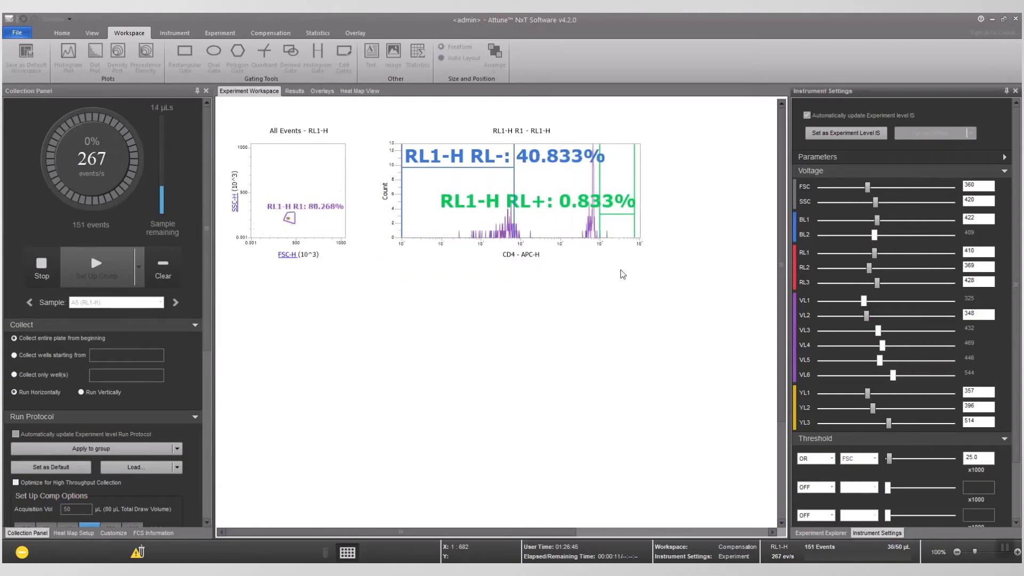
key(Left)
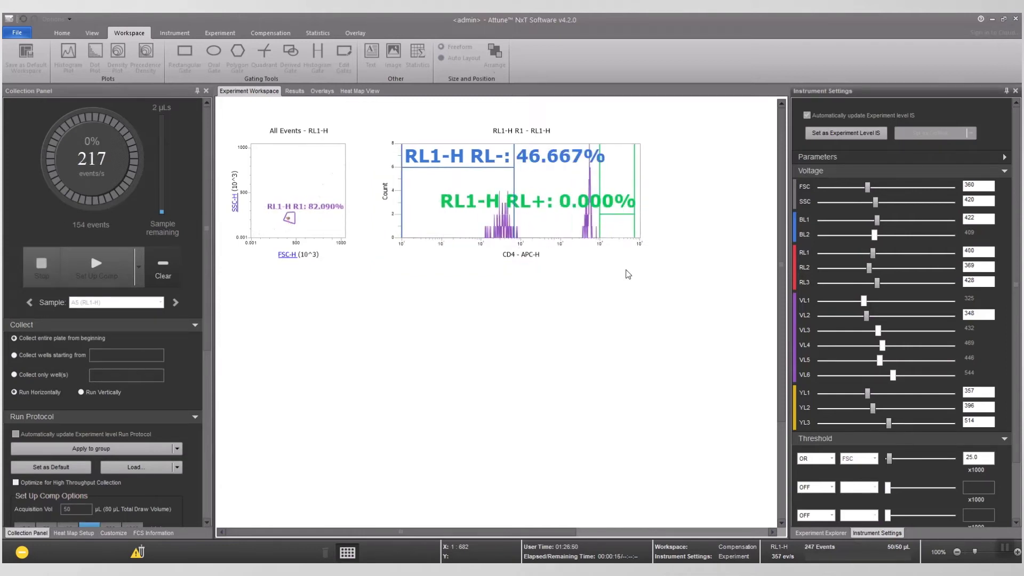
drag(619, 214, 601, 214)
drag(515, 167, 521, 167)
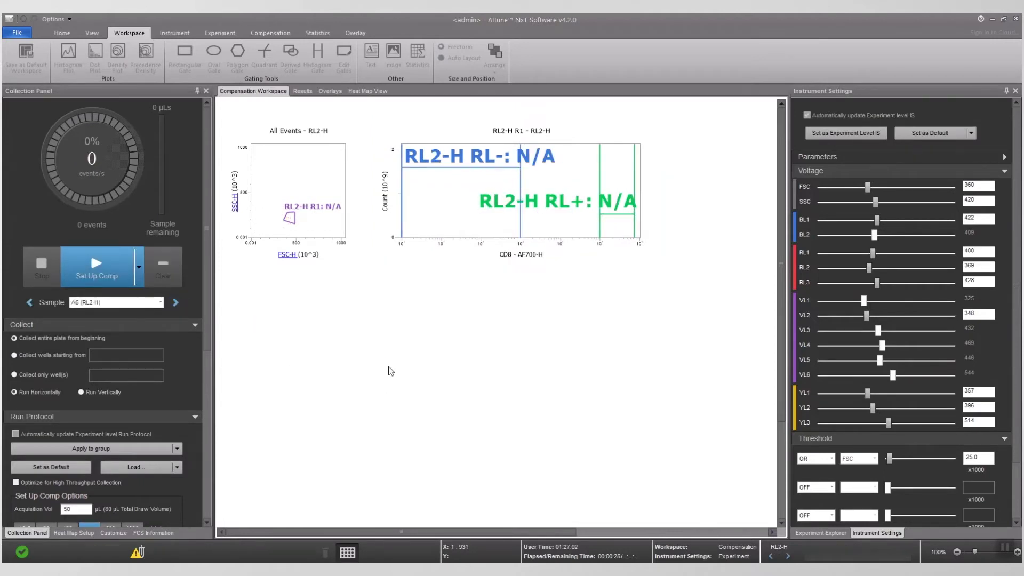
- Run compensation setup on the RL2-H control in well A6, setting the RL2 voltage to 400 and moving the RL+ gate over the positive peak
click(106, 261)
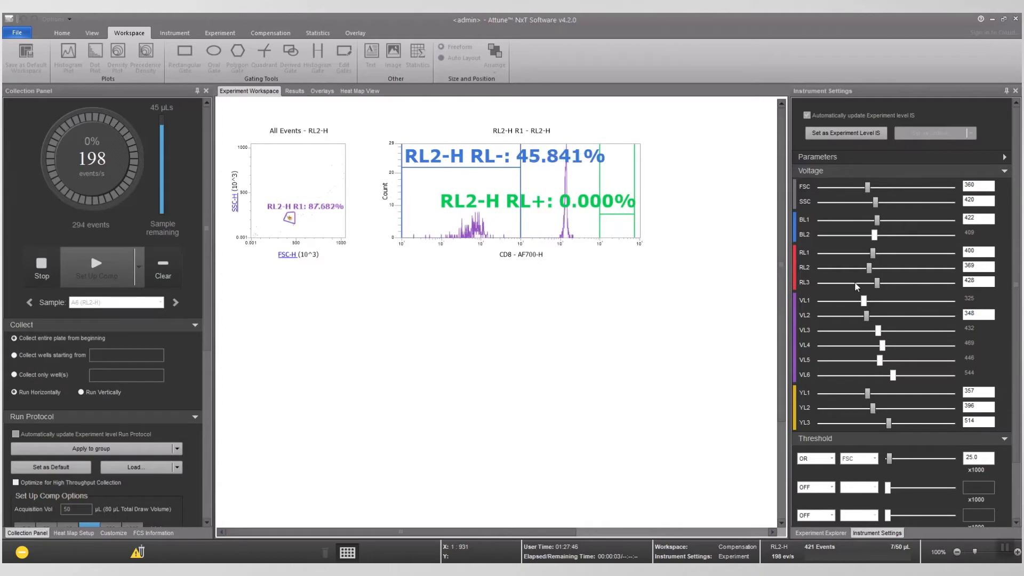
drag(869, 269, 872, 267)
click(614, 214)
drag(614, 214, 582, 215)
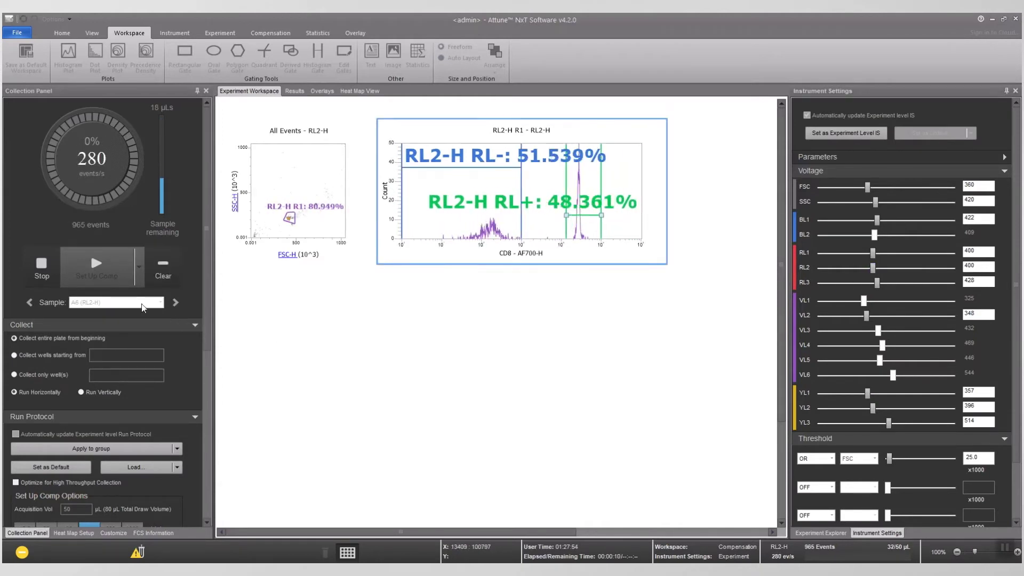
click(42, 277)
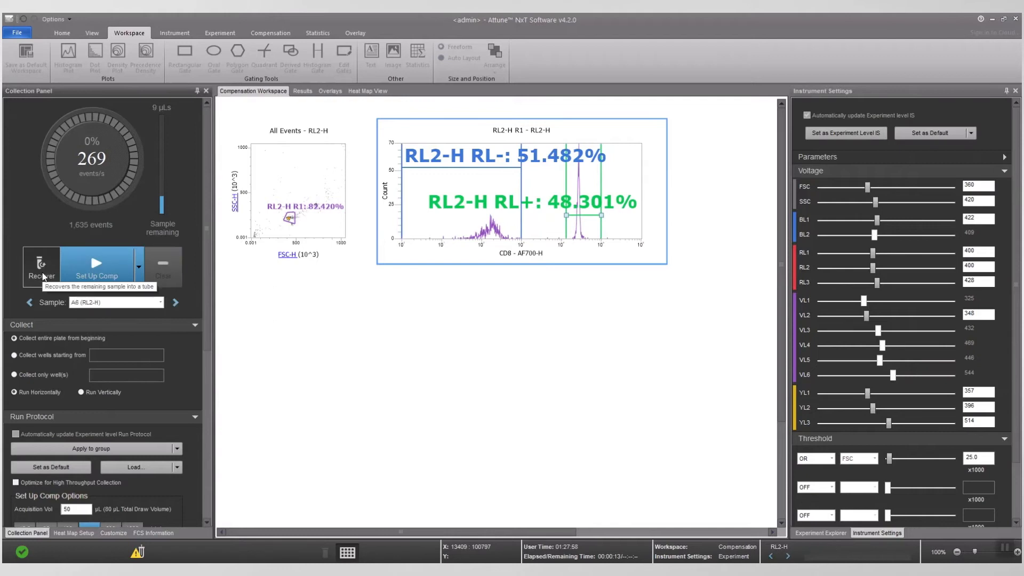
- Run compensation setup on the RL3-H control in well A7, setting the RL3 voltage to 420 and moving the RL+ gate over the positive peak
click(176, 302)
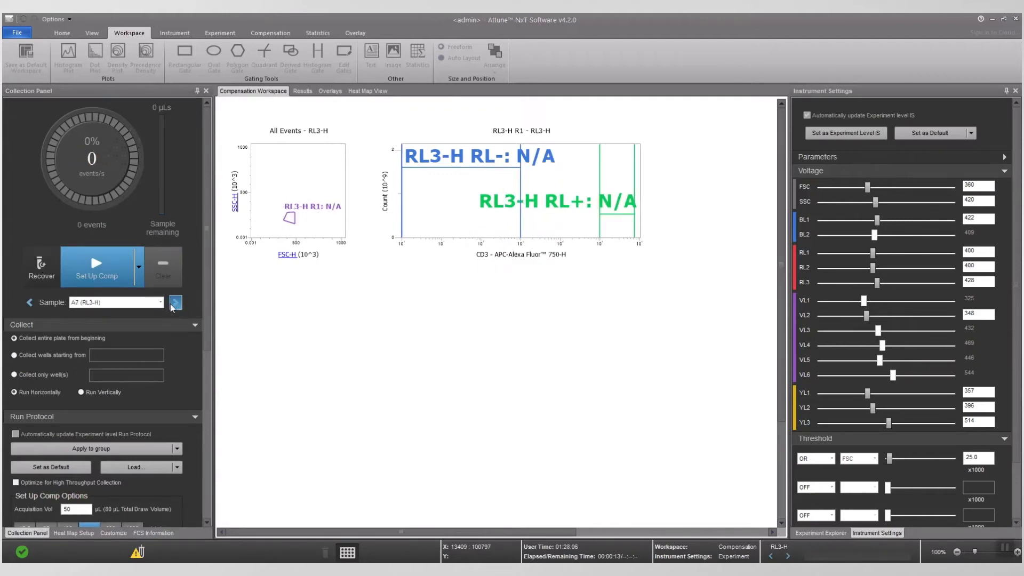
click(123, 277)
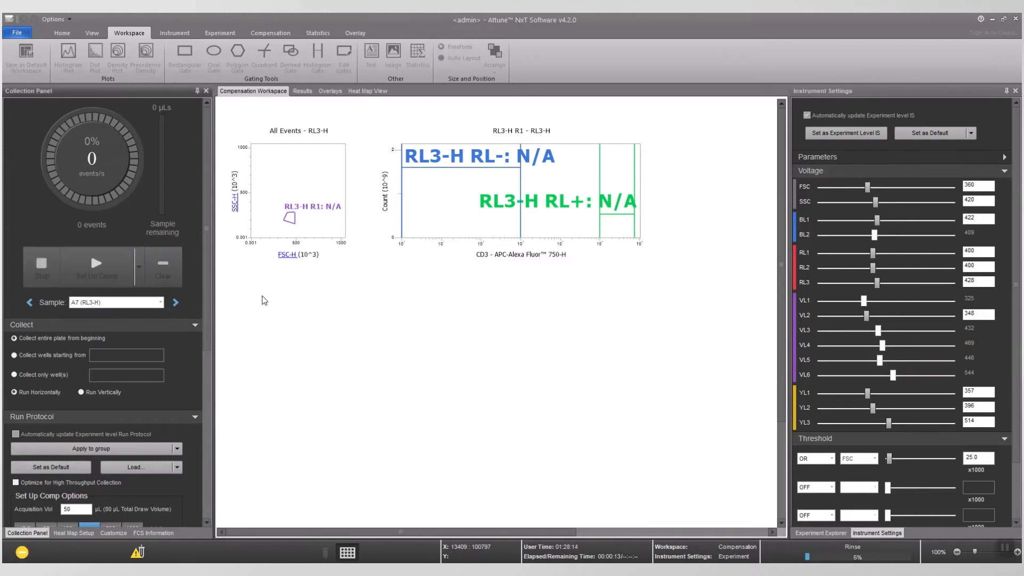
click(878, 283)
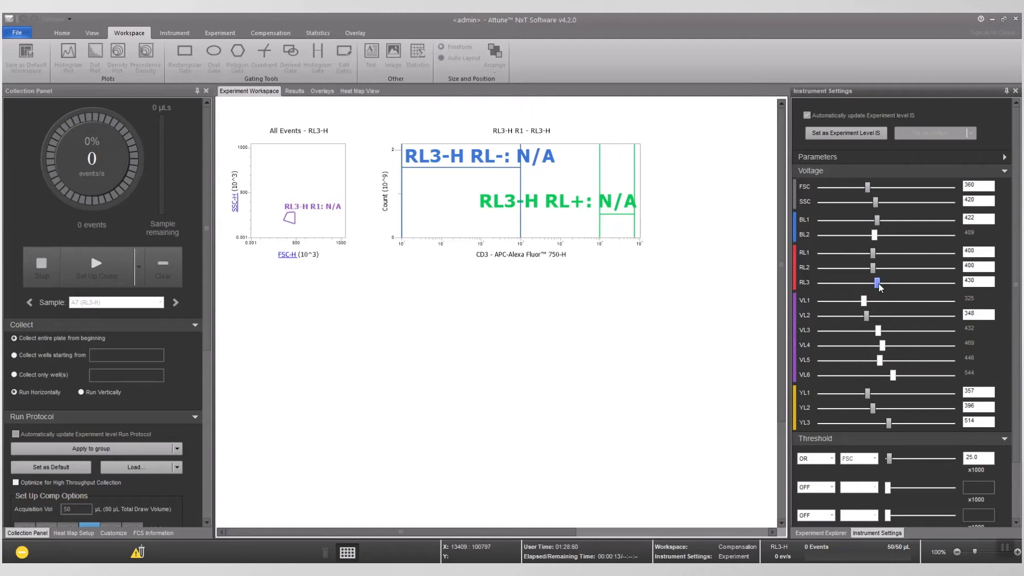
scroll(879, 283, down, 1)
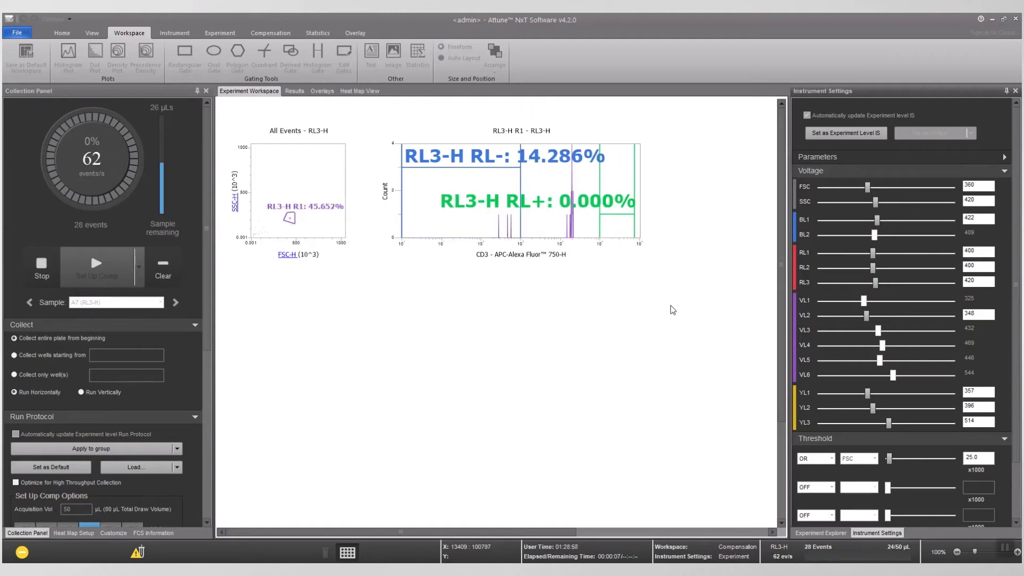
drag(617, 214, 582, 215)
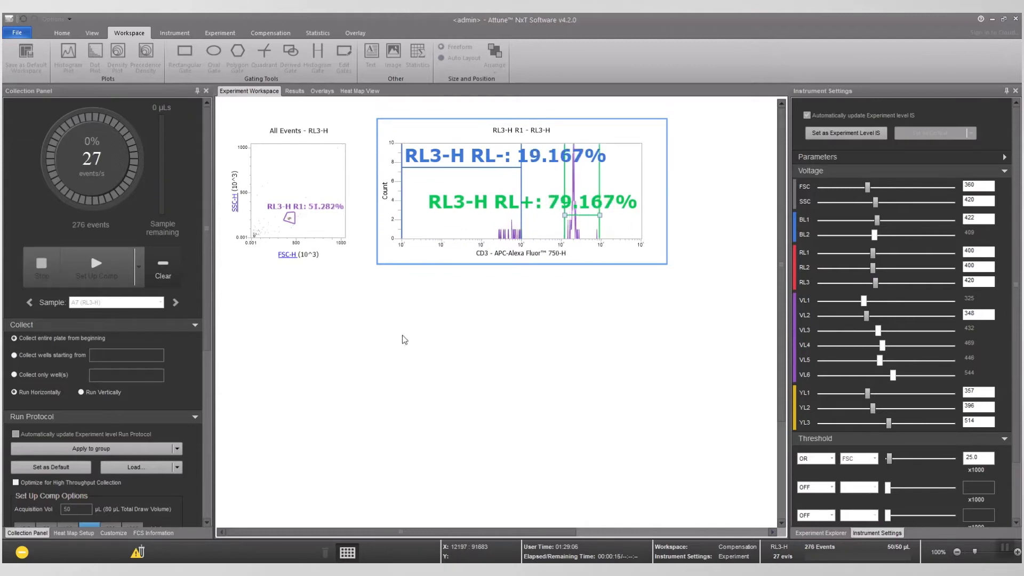
- Run compensation setup on the VL2-H control in well A8, setting the VL2 voltage to 350 and fitting the VL+ and VL- gates to their peaks
click(175, 304)
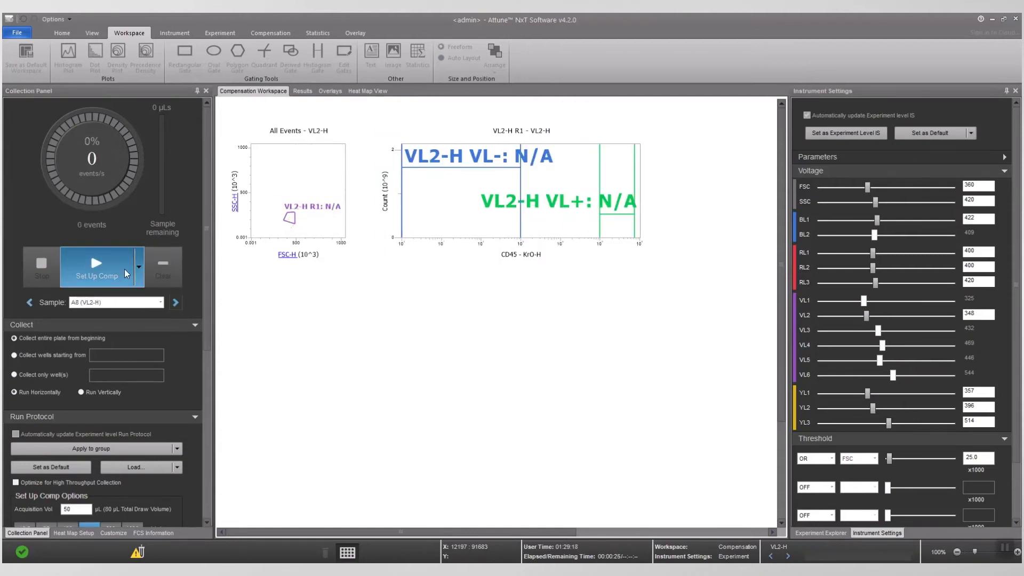
click(103, 271)
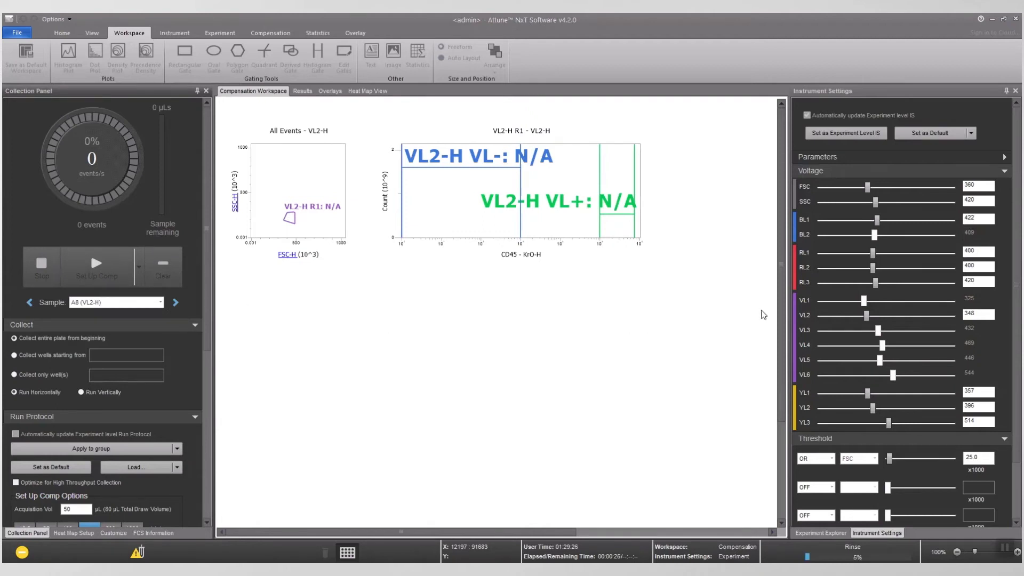
drag(866, 315, 867, 318)
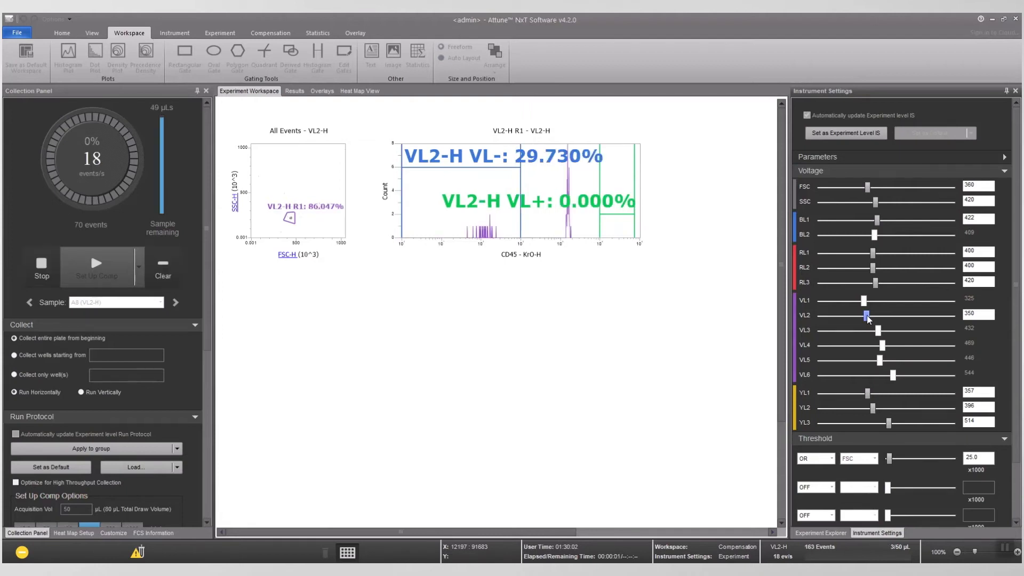
click(41, 277)
drag(640, 215, 597, 214)
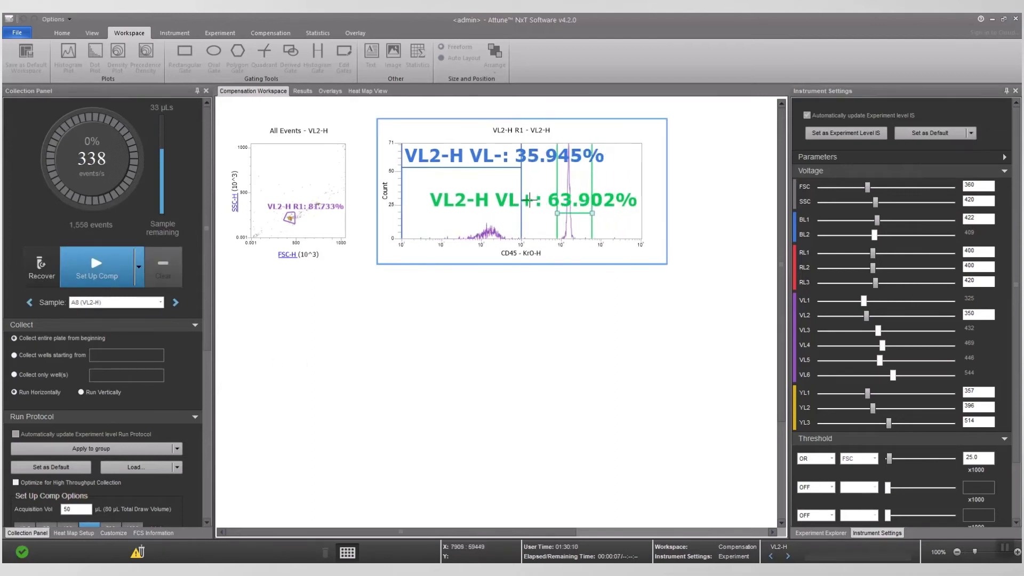
drag(521, 168, 512, 168)
- Run compensation setup on the YL1-H control in well A9 and set the YL1 voltage to 350
click(176, 303)
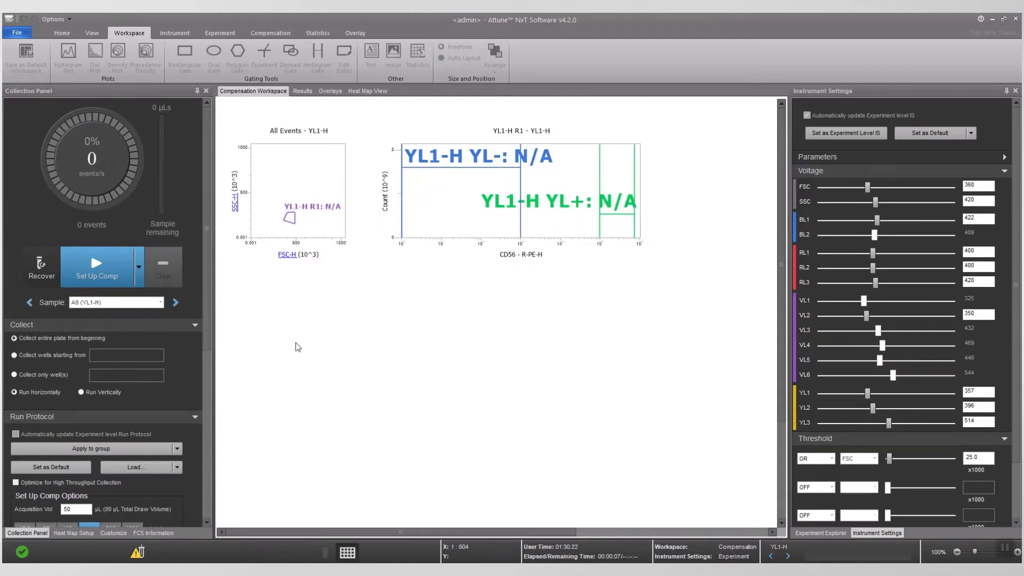
click(107, 281)
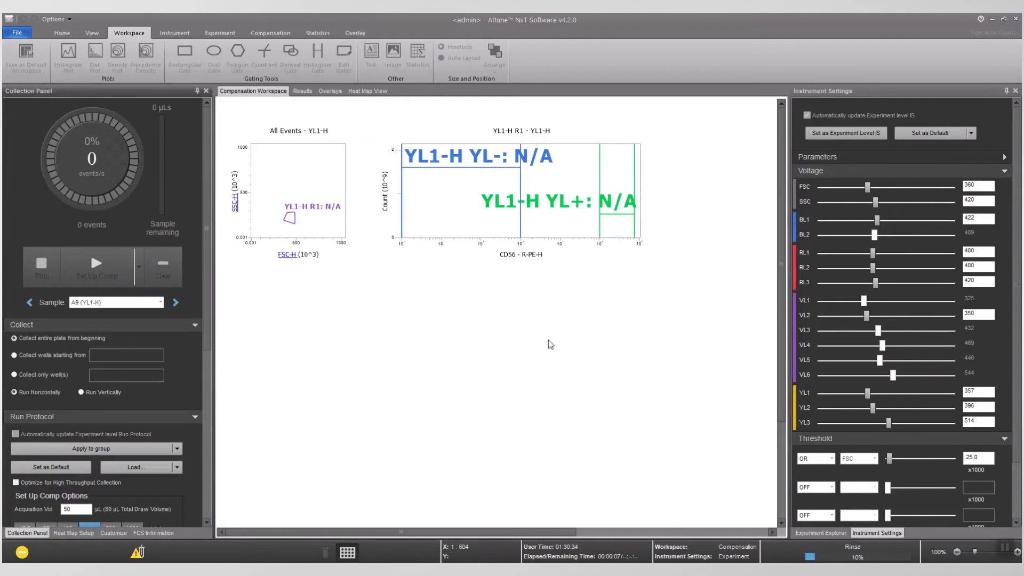
drag(868, 395, 868, 398)
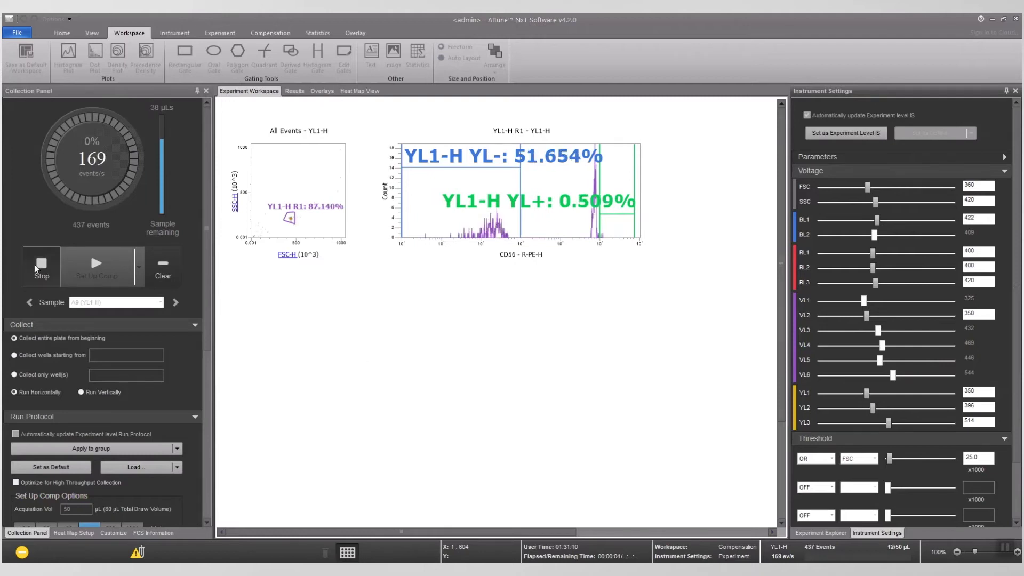
- Run compensation setup on the YL2-H control in well A10, move the YL+ gate over the positive peak, and stop the run
click(176, 302)
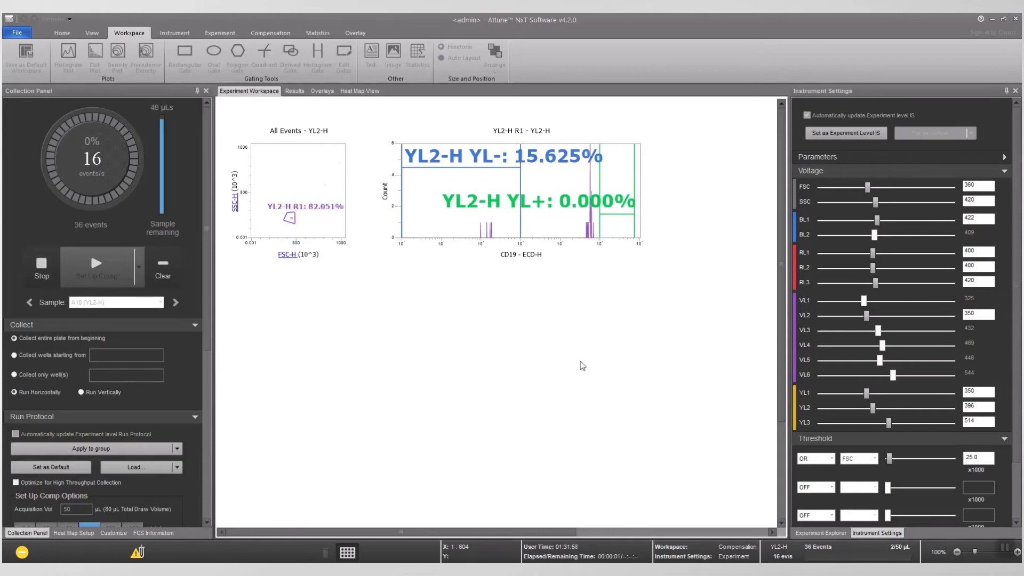
drag(617, 214, 597, 213)
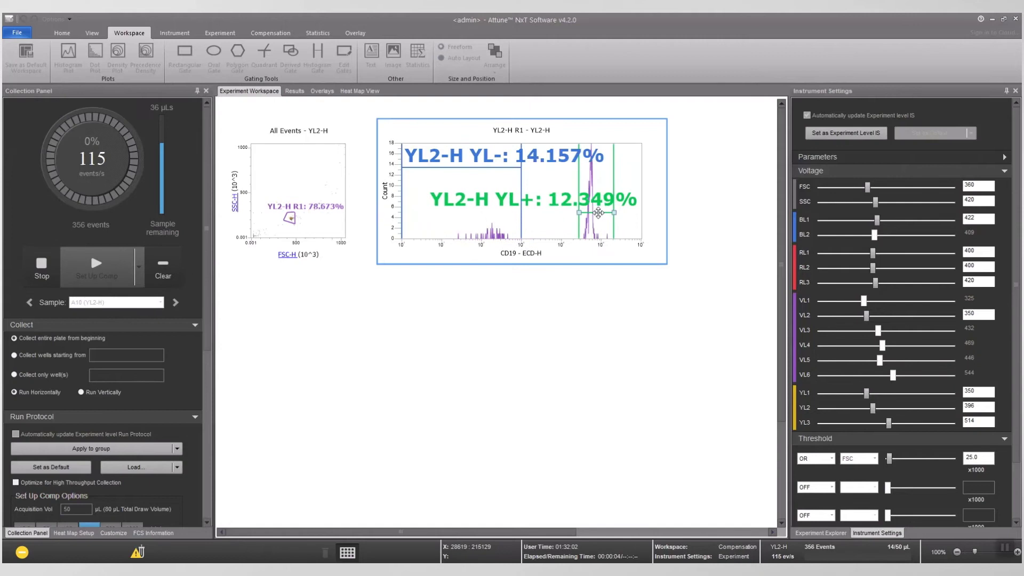
click(41, 267)
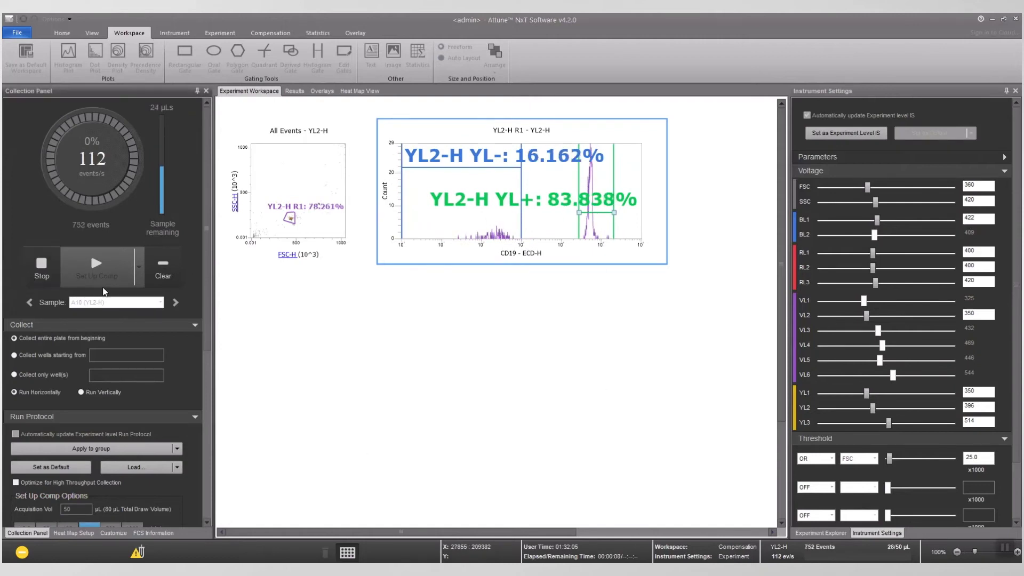
- Run compensation setup on the YL3-H control in well A11, setting the YL3 voltage to 490 and fitting the YL+ and YL- gates to their peaks
click(175, 304)
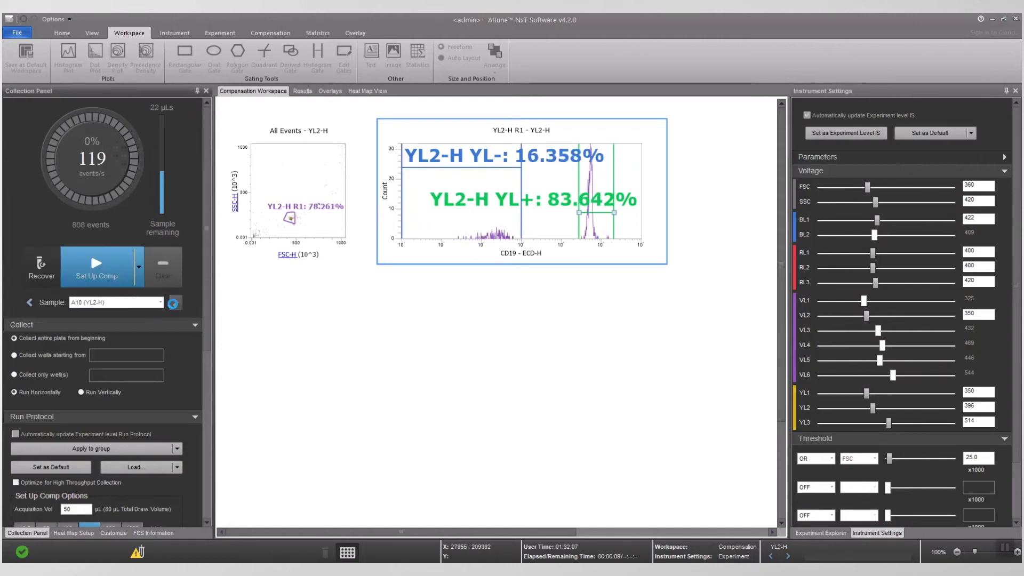
click(112, 282)
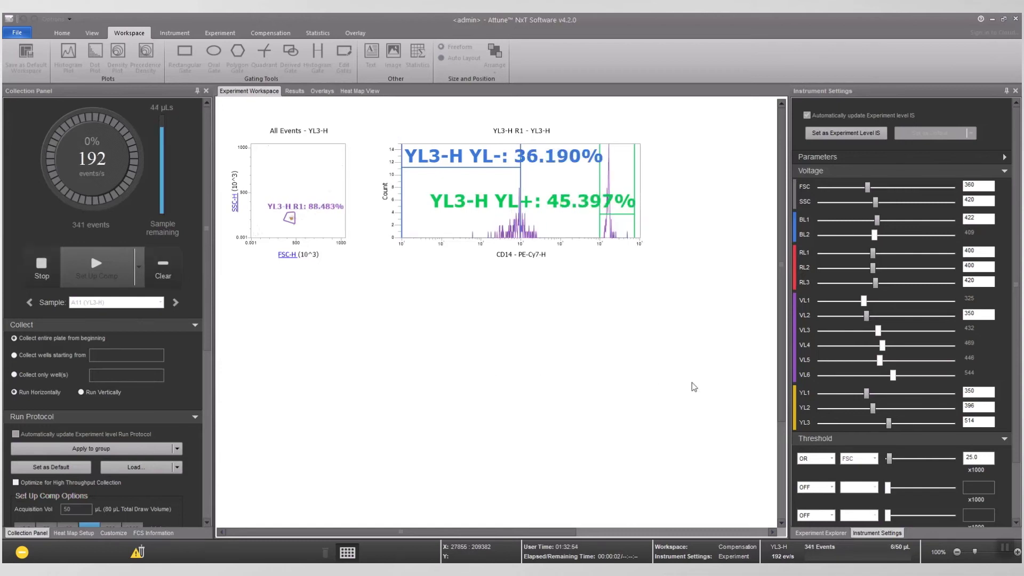
drag(888, 424, 882, 427)
click(497, 175)
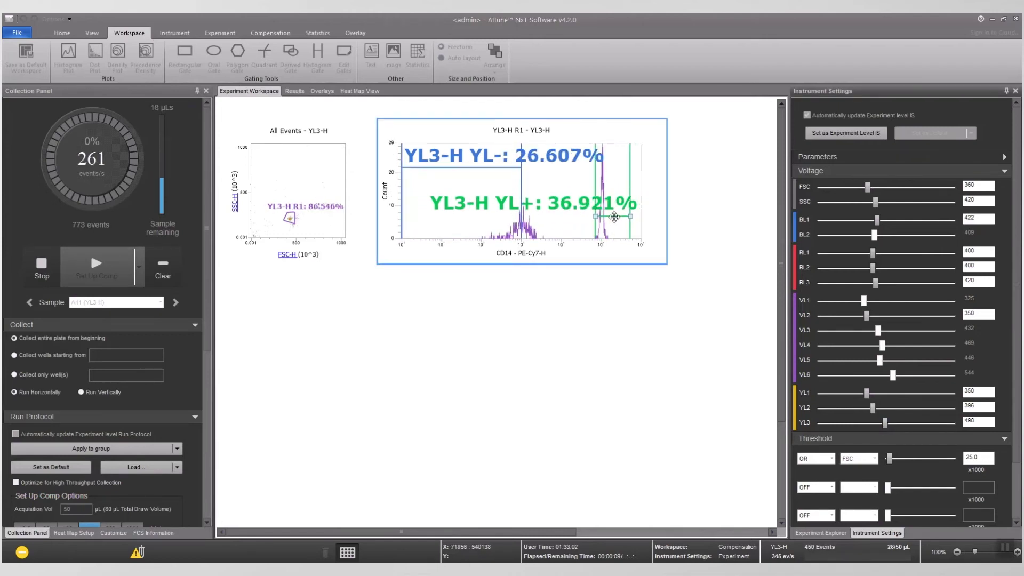
drag(497, 175, 516, 175)
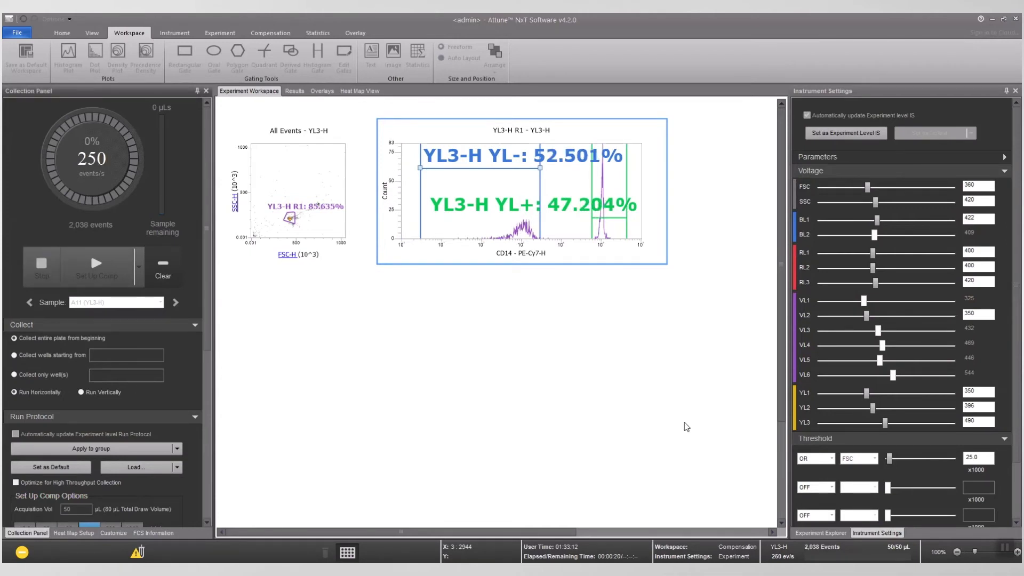
click(687, 427)
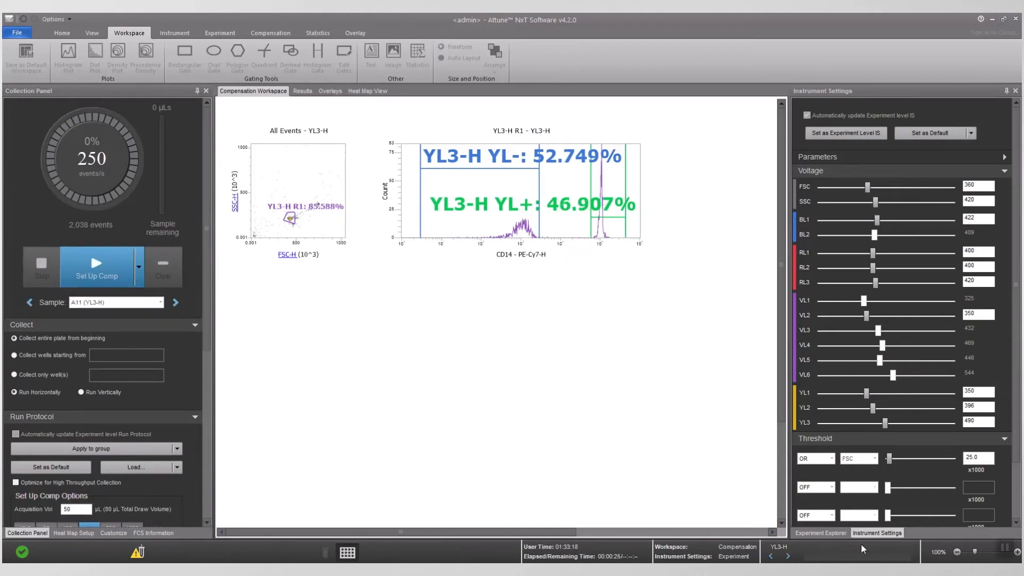
- Activate the BL1-H control in well A4 in the Compensation group and record all compensation controls with Record Comp
click(821, 533)
click(883, 198)
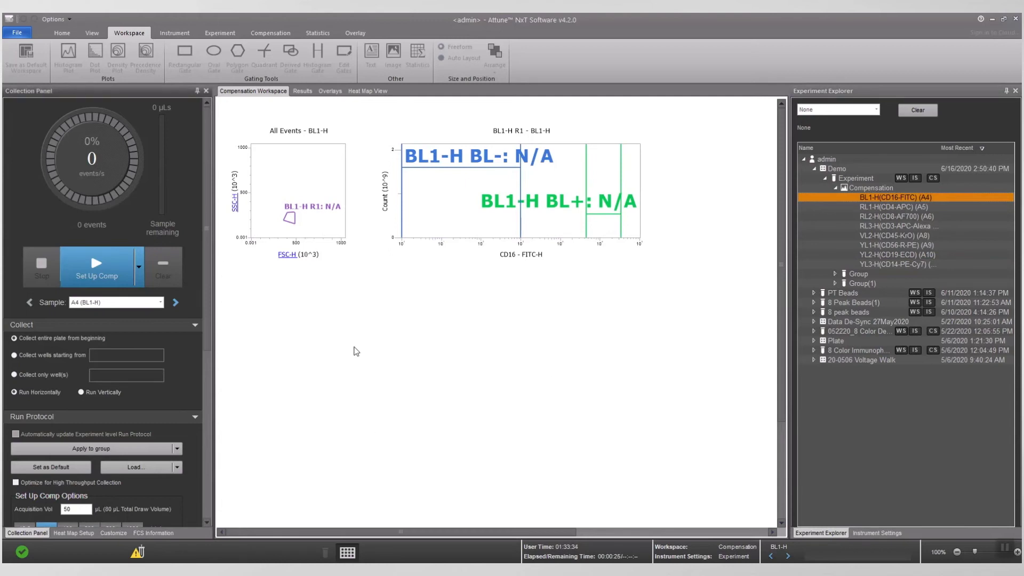
click(138, 267)
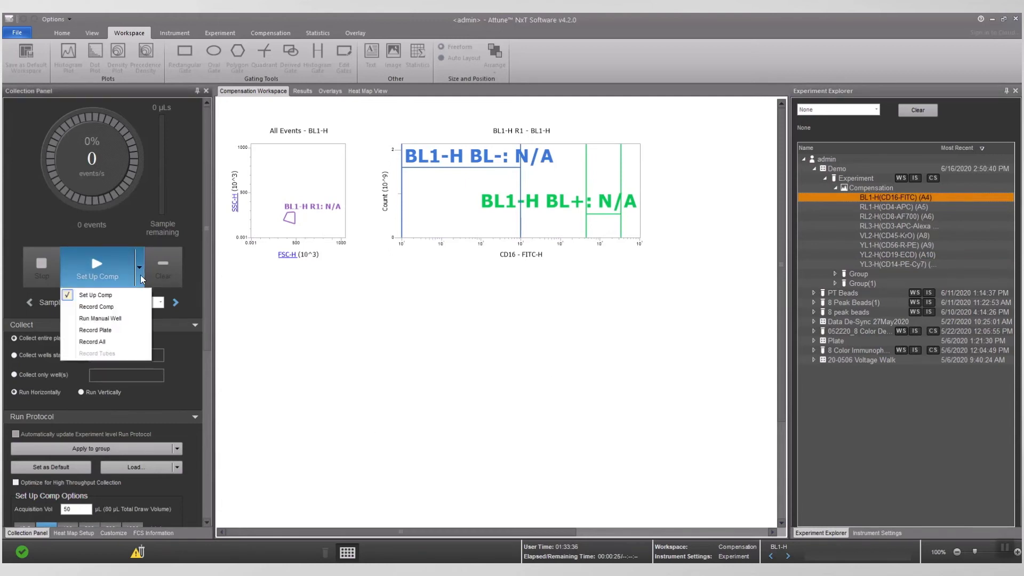
click(109, 306)
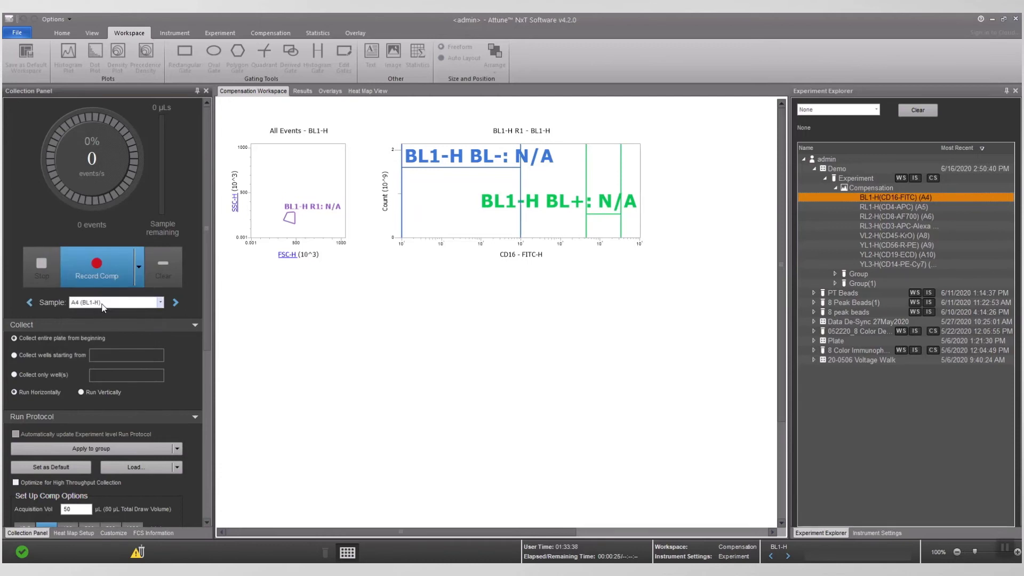
click(100, 273)
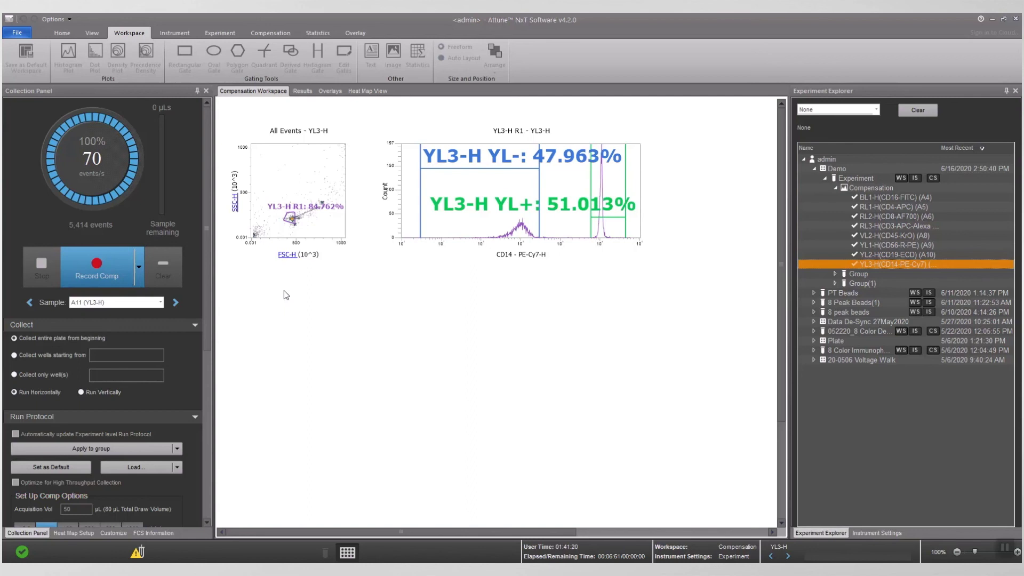
- Review the spillover values in the experiment's compensation matrix and close it
click(270, 33)
click(63, 59)
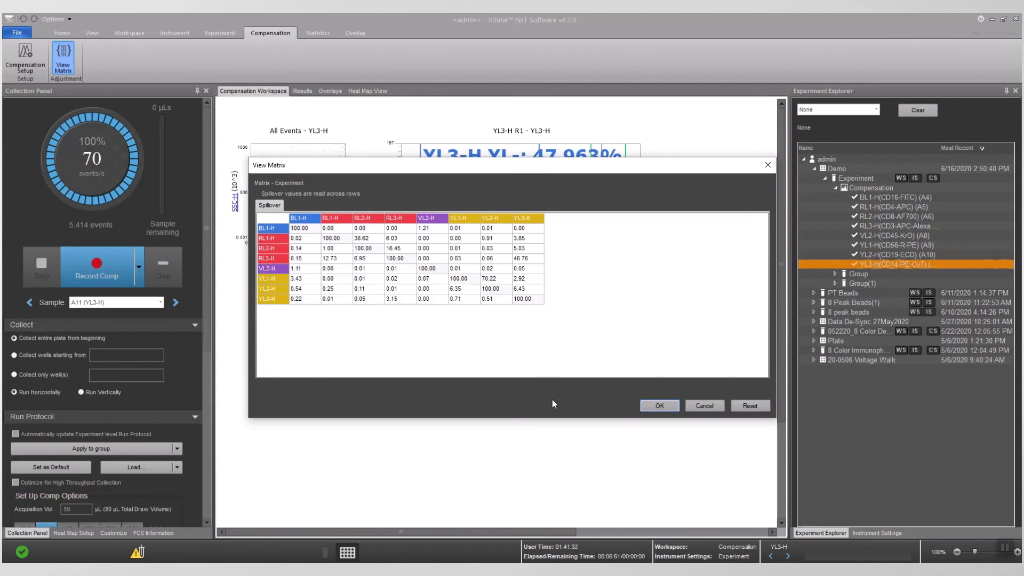
click(658, 405)
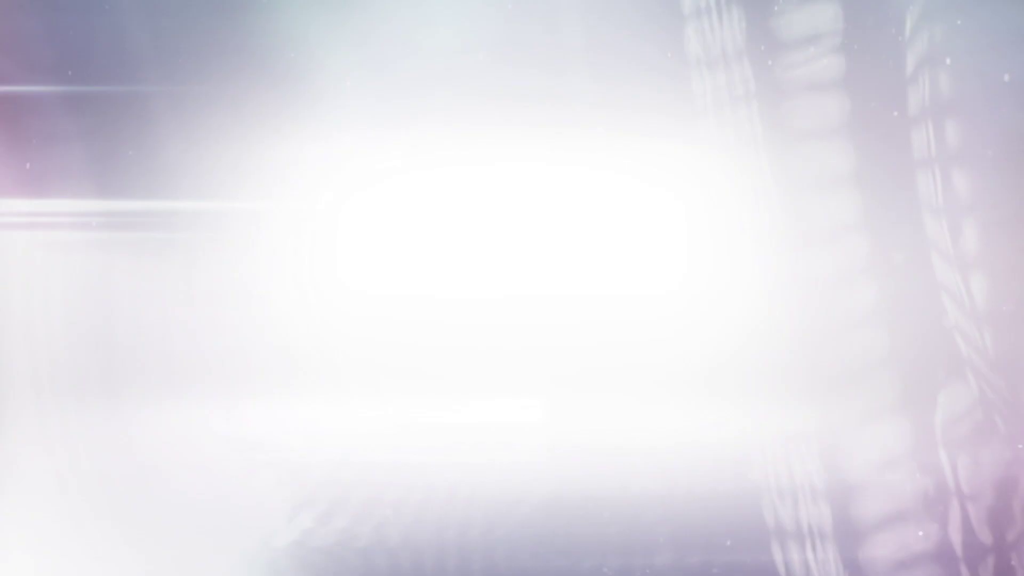